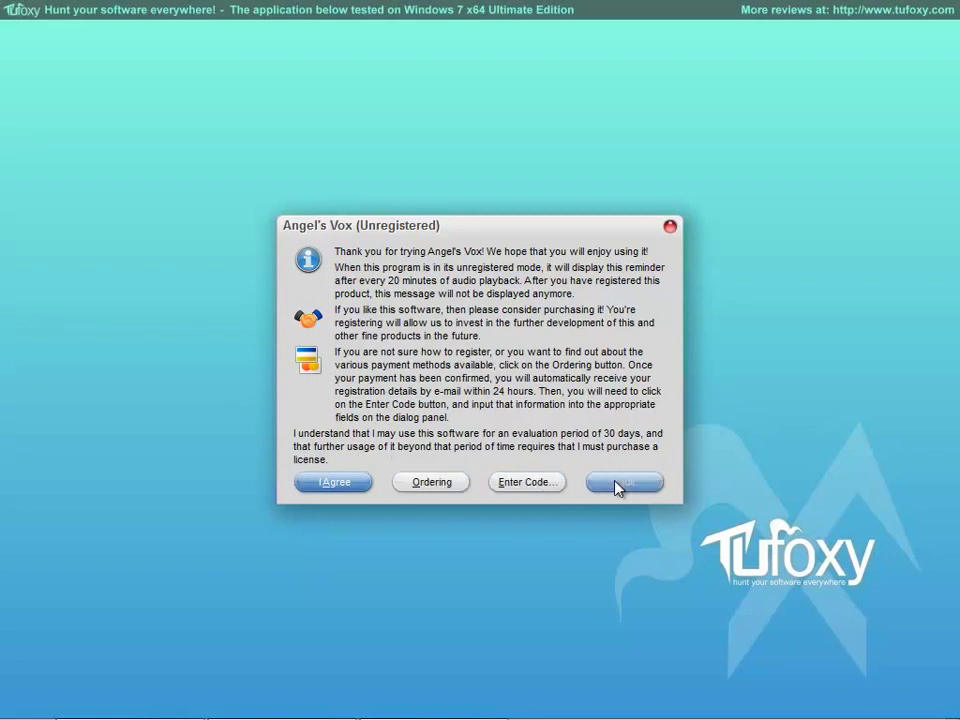
Accept the 30-day evaluation terms to start the unregistered program
left_click(331, 484)
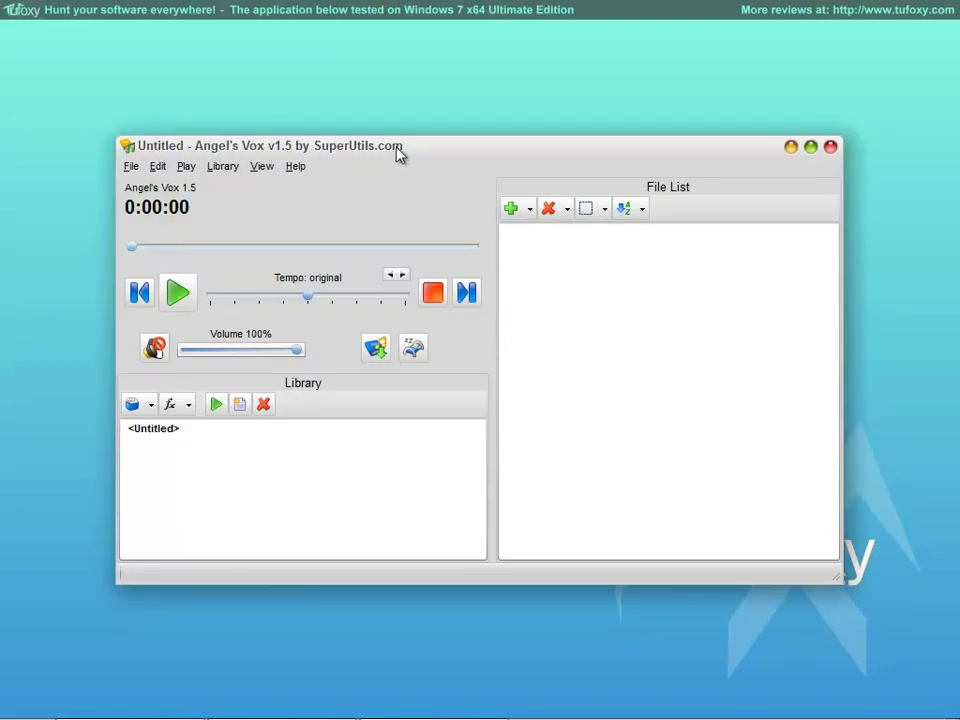
Look through the available commands and skins, view the program's About information, and close it
left_click(132, 166)
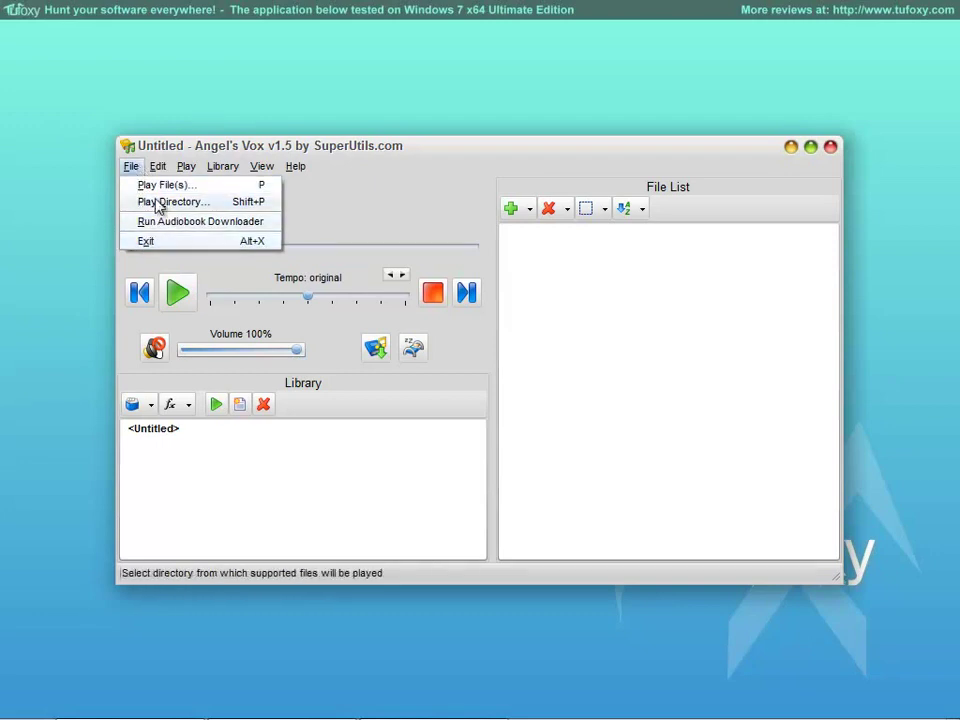
mouse_move(160, 167)
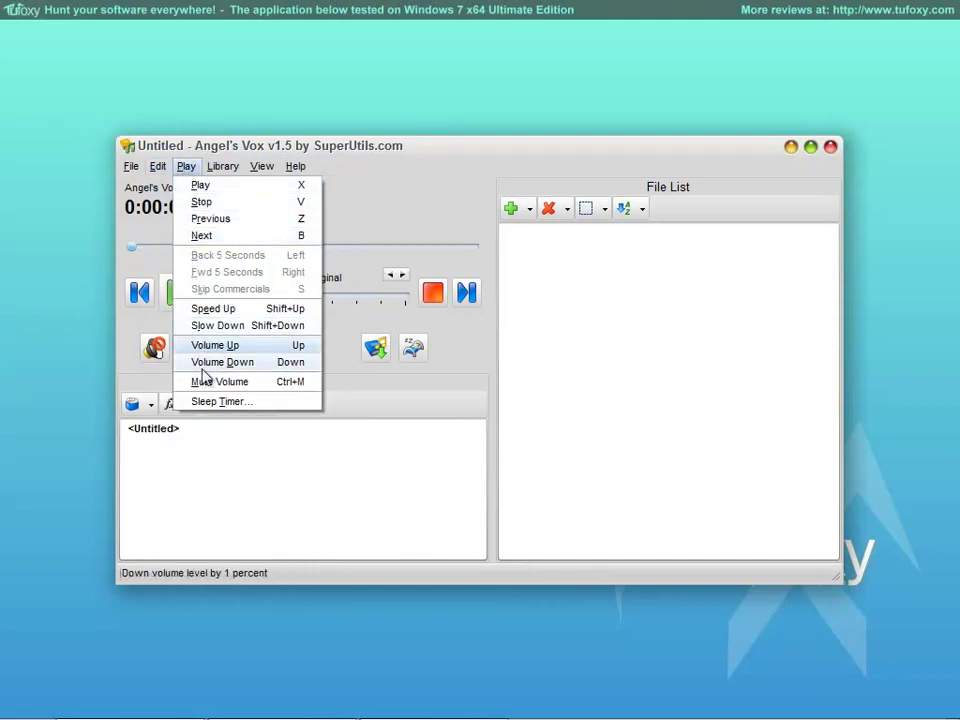
mouse_move(221, 172)
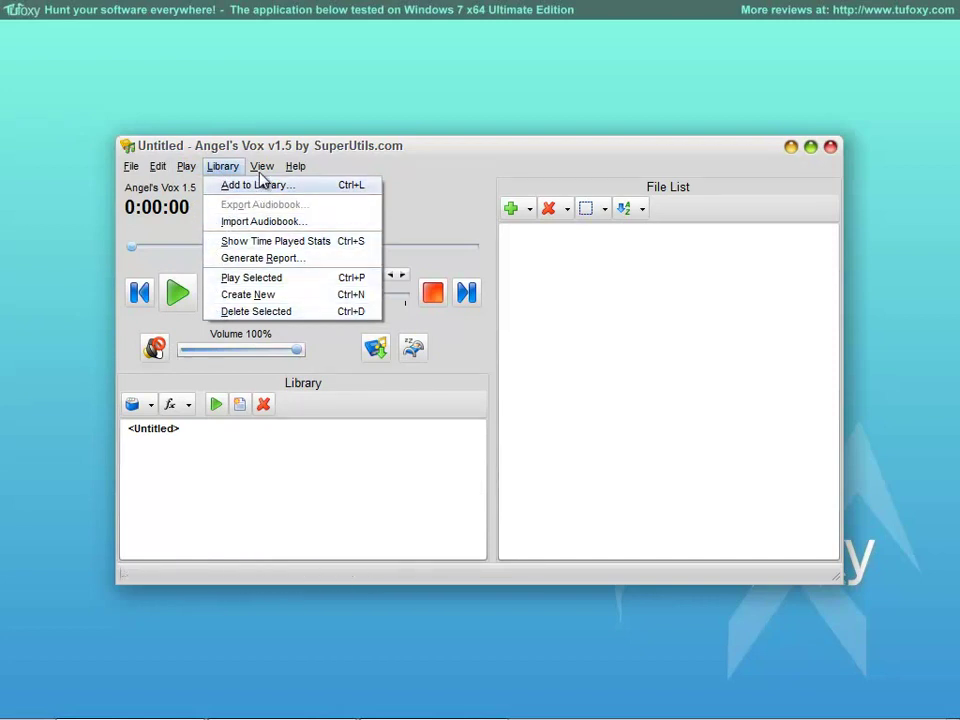
mouse_move(262, 168)
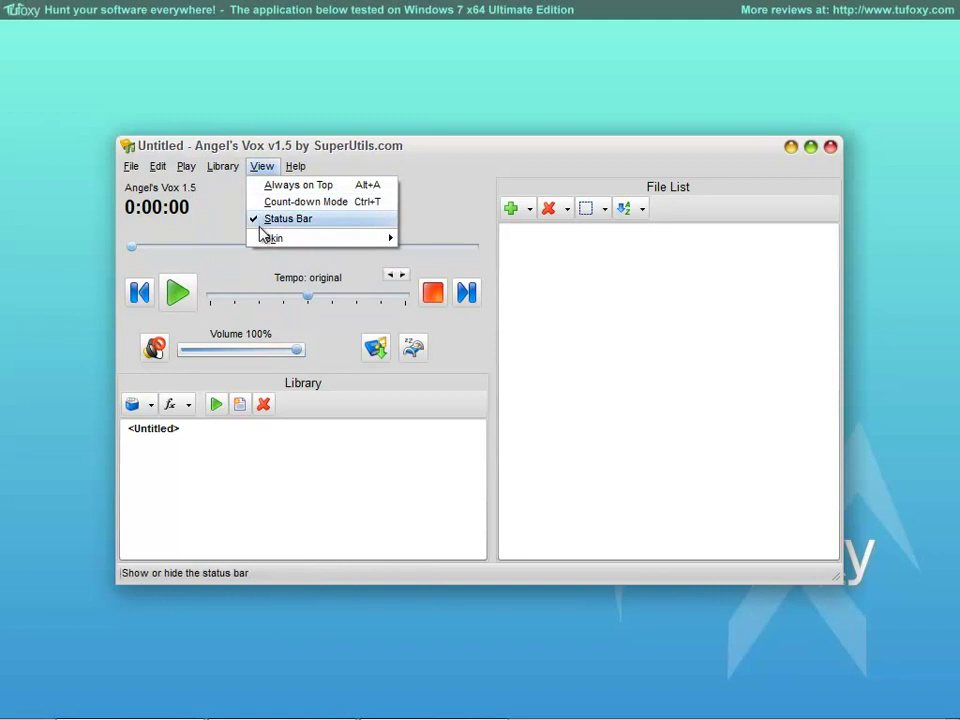
mouse_move(289, 238)
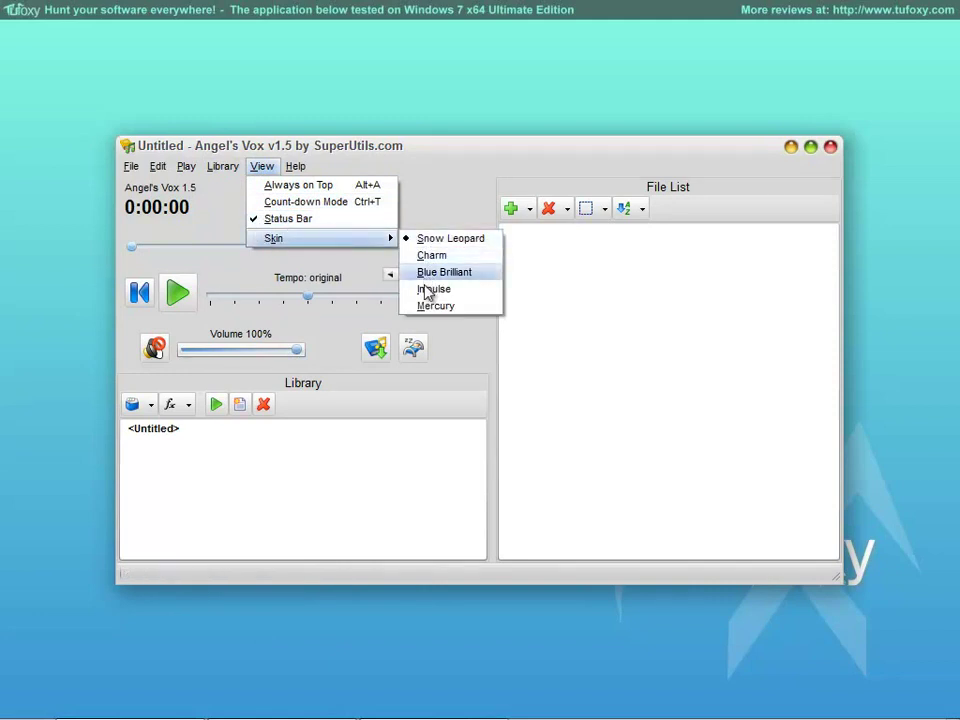
mouse_move(298, 168)
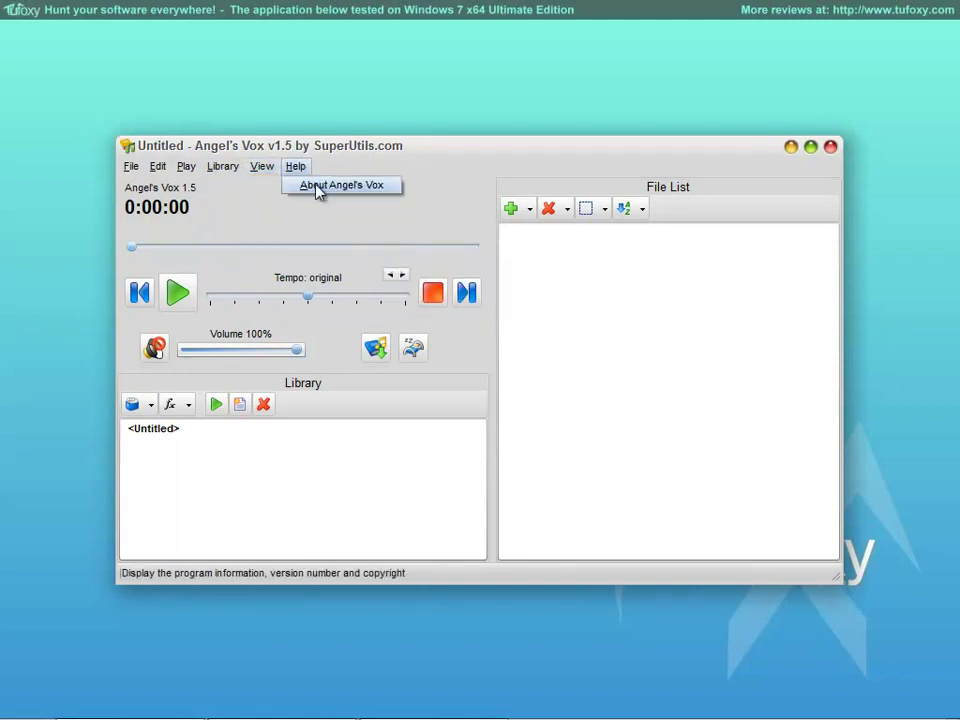
left_click(316, 186)
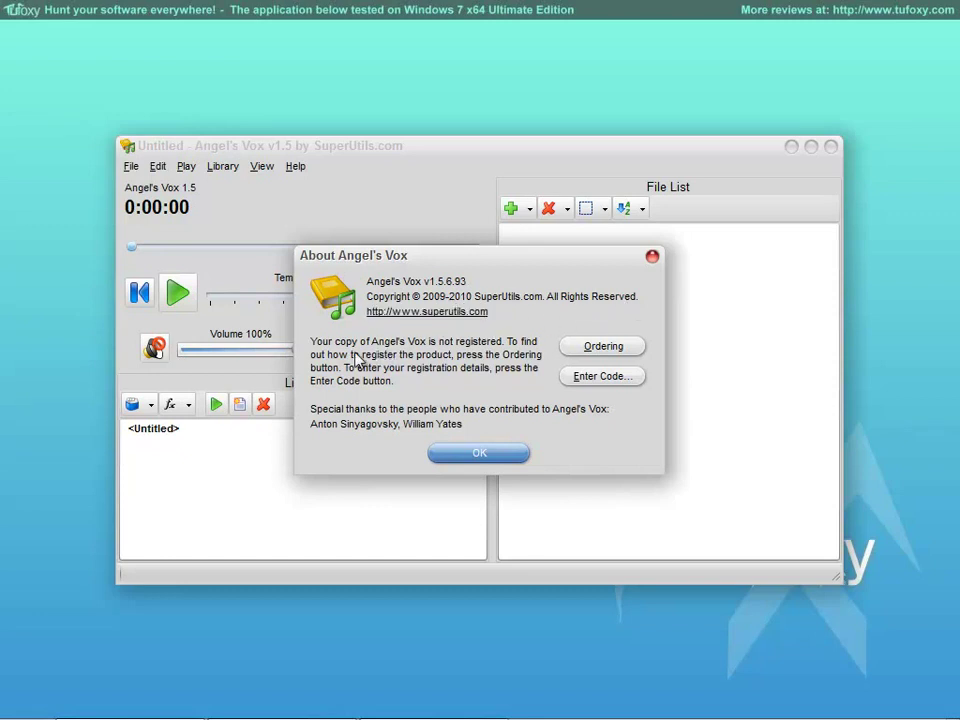
left_click(462, 455)
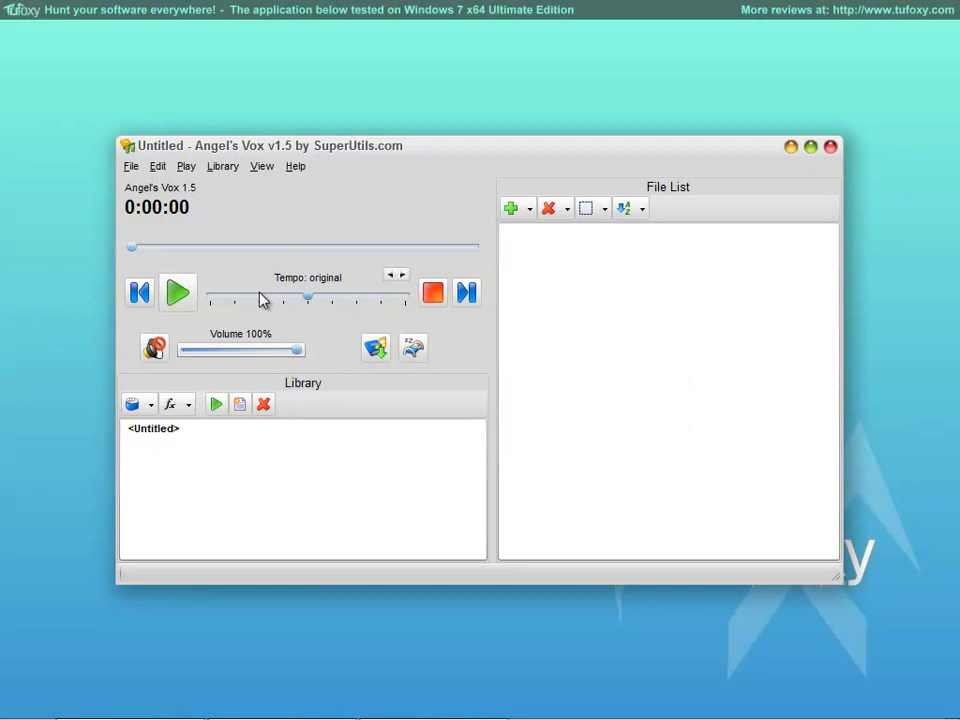
Review the program settings, including multimedia key support and the Skip Commercials interval, and leave without saving
left_click(129, 168)
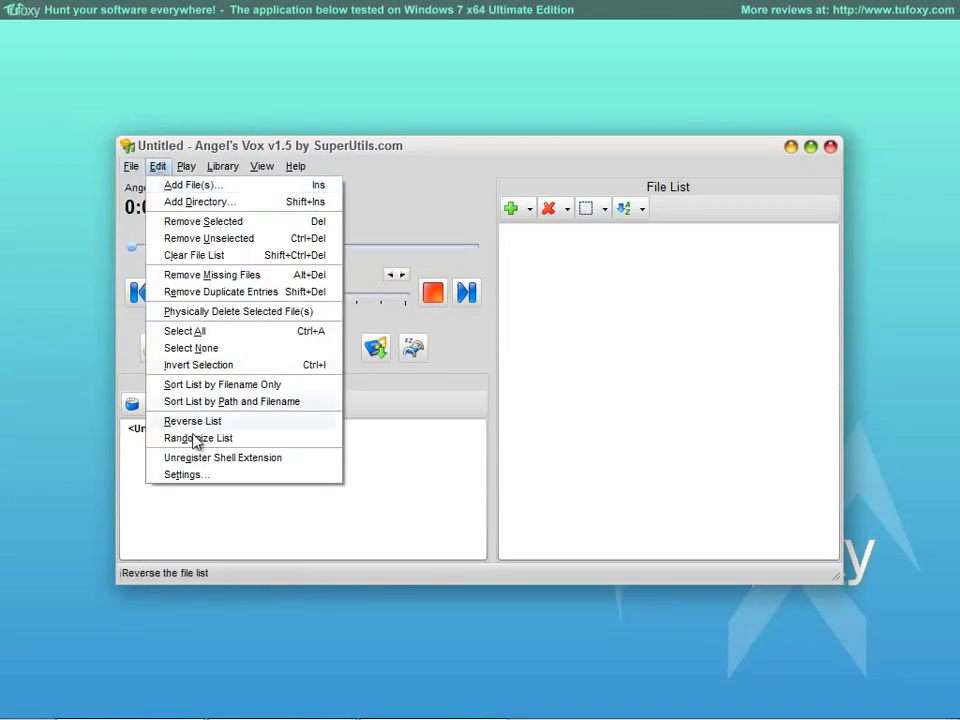
left_click(190, 475)
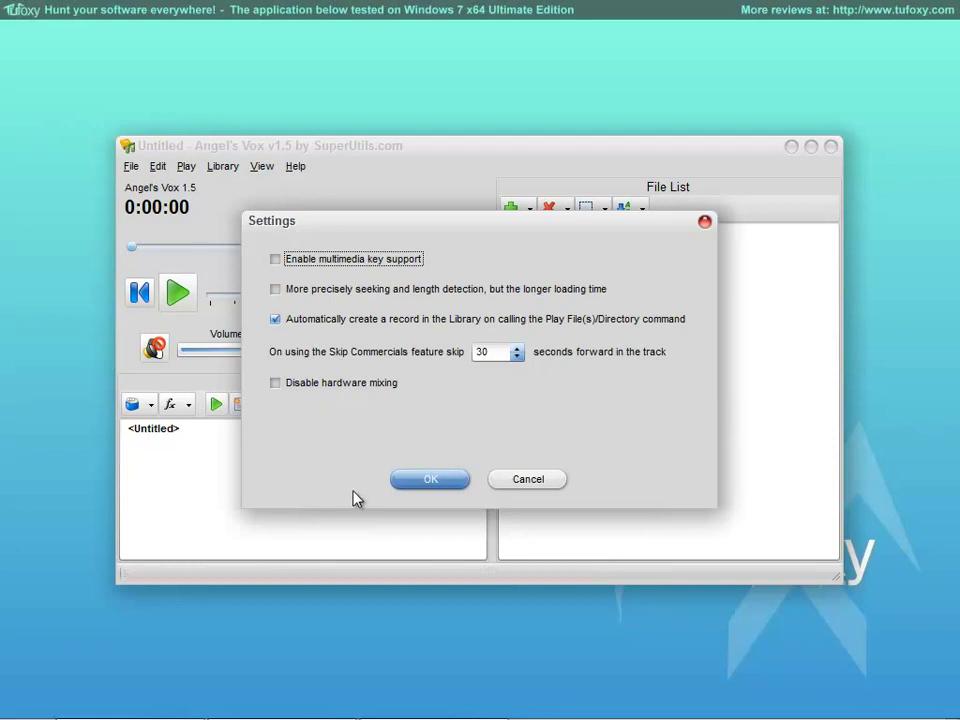
left_click(519, 484)
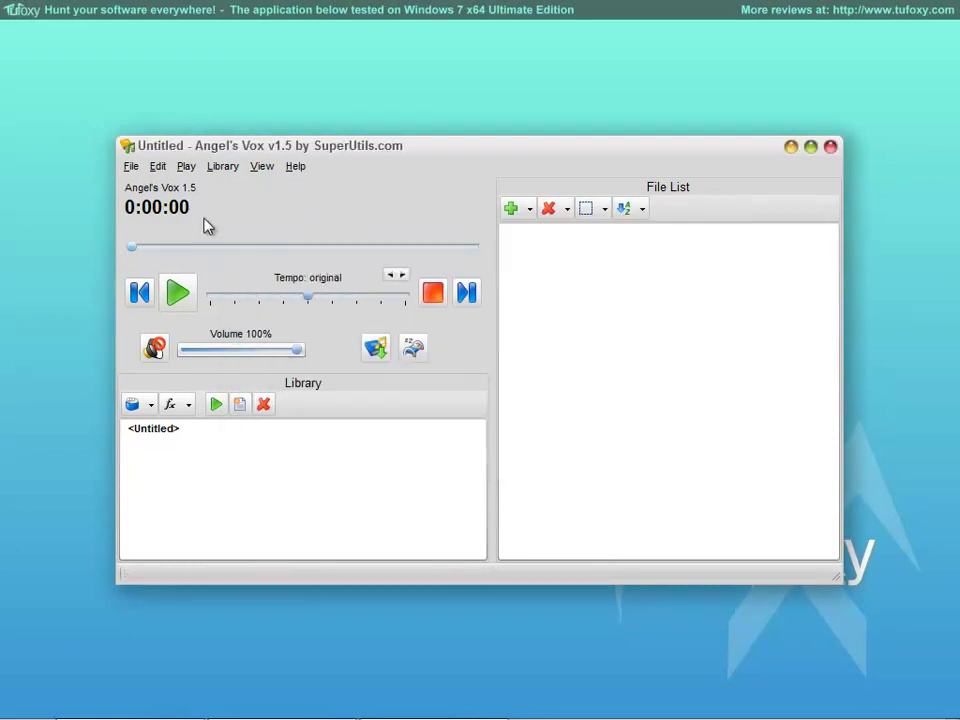
Examine the sleep timer's three timing modes and its list of actions, and dismiss the options without saving
left_click(184, 168)
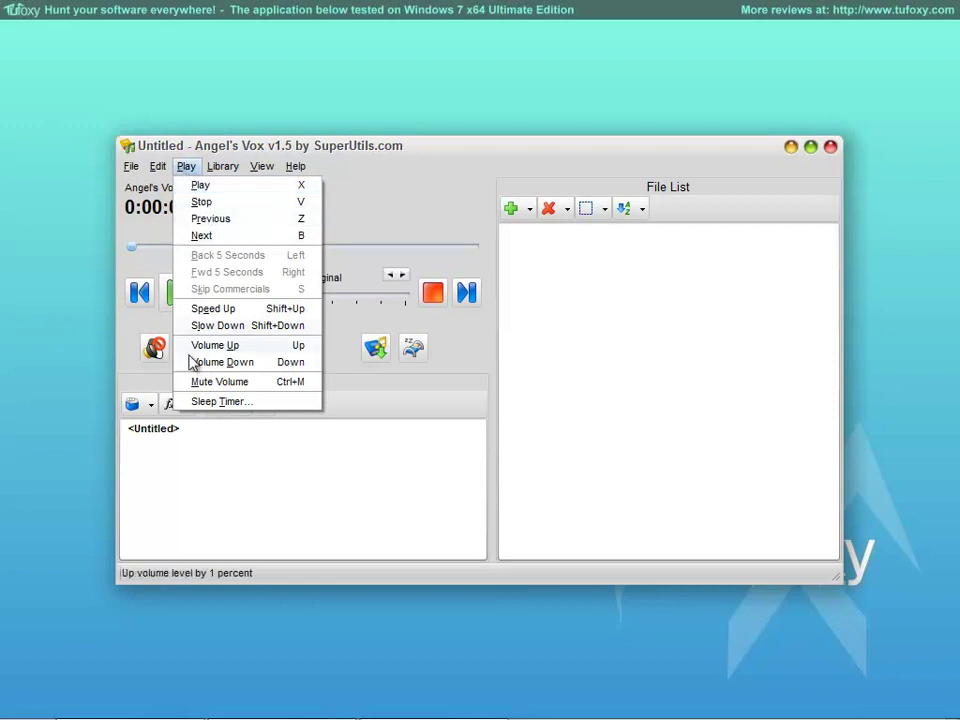
left_click(203, 405)
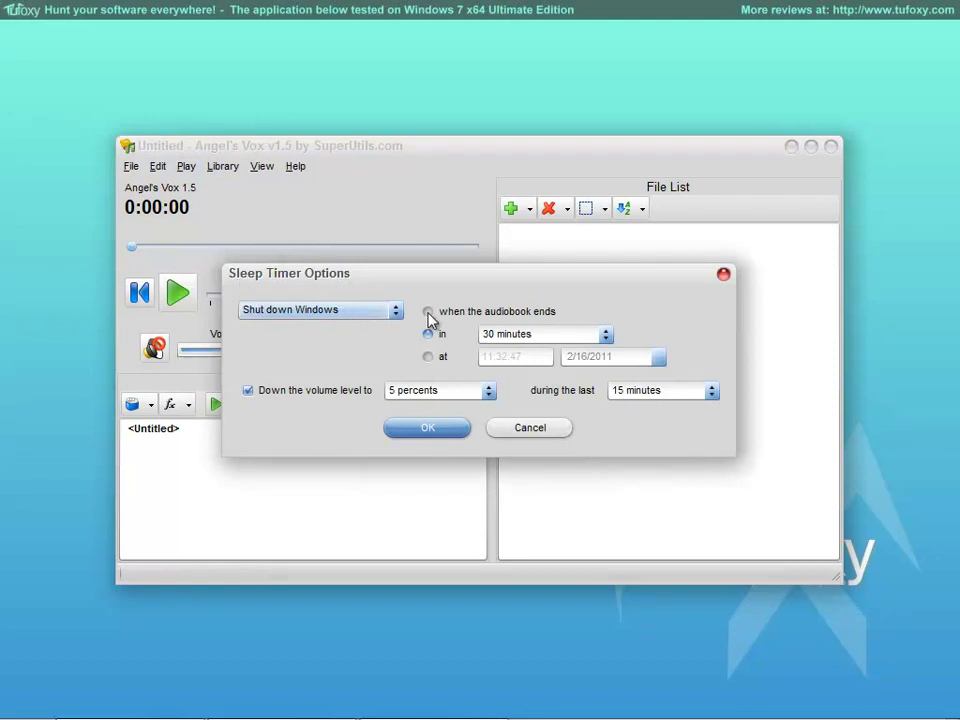
left_click(508, 315)
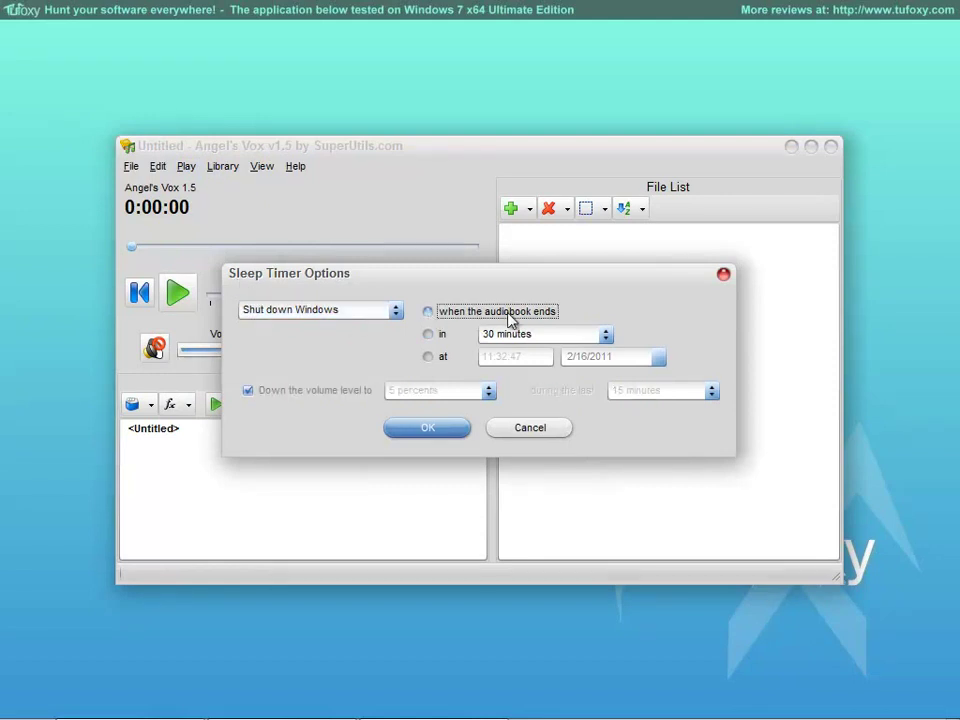
left_click(441, 334)
left_click(438, 357)
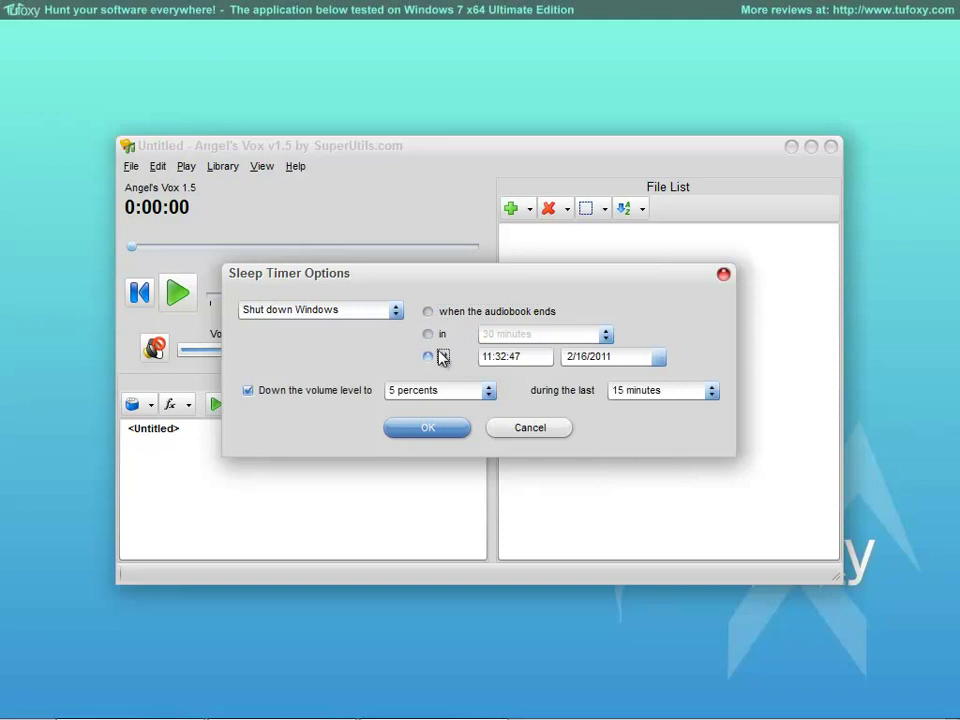
left_click(441, 336)
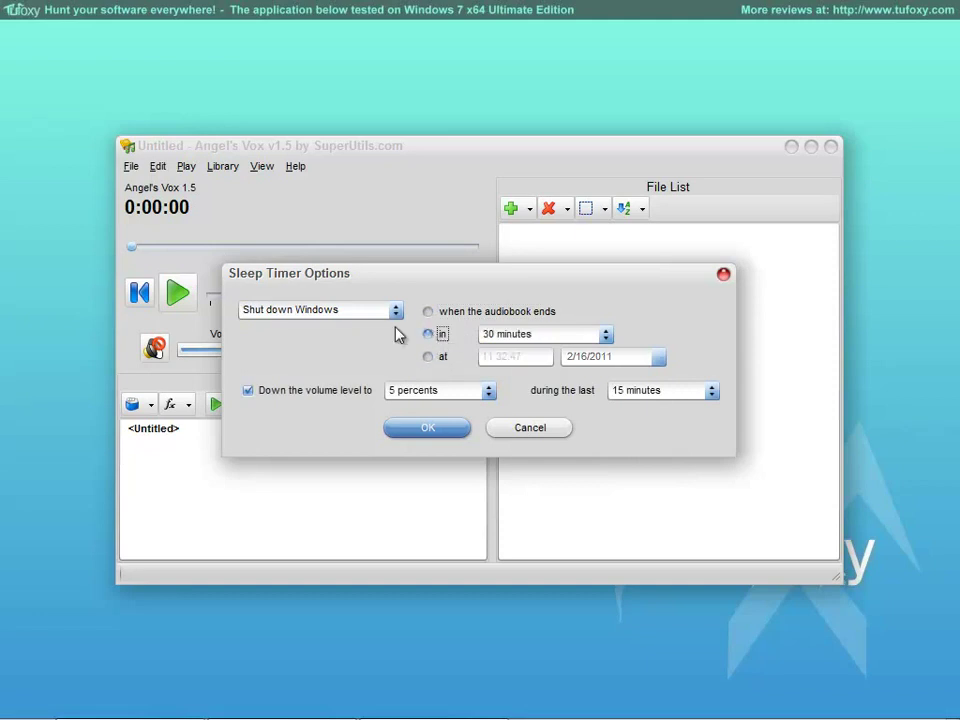
left_click(396, 311)
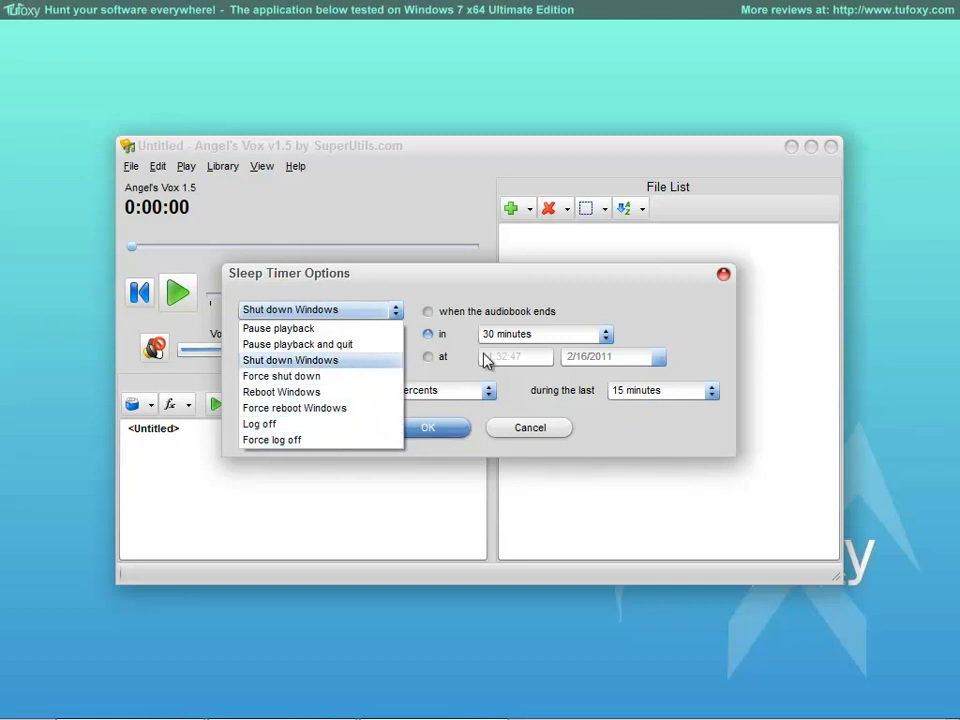
left_click(700, 354)
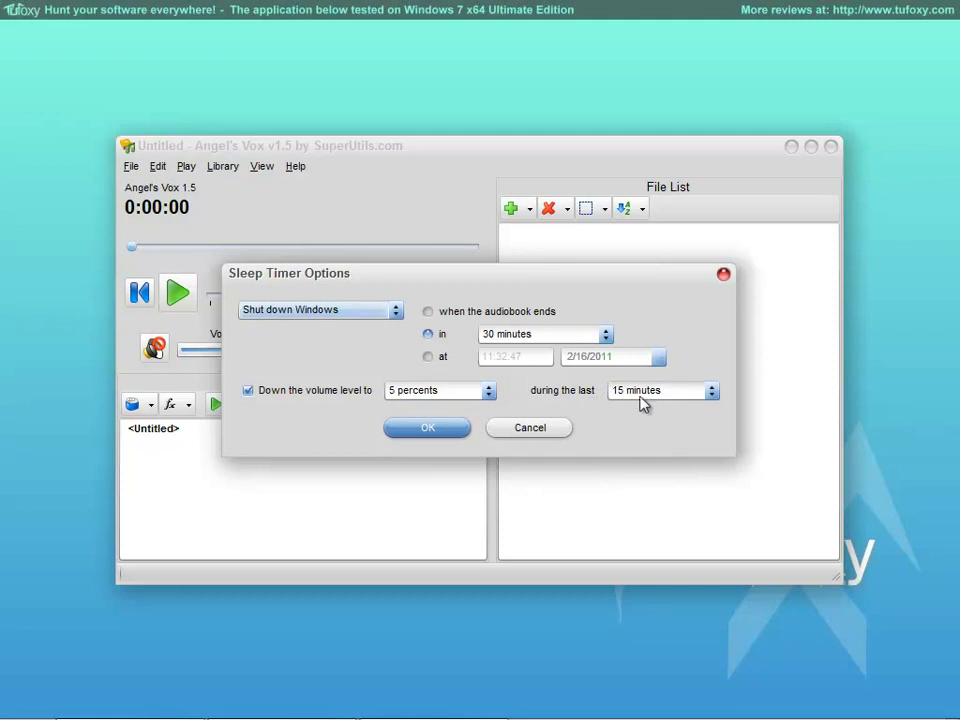
left_click(547, 430)
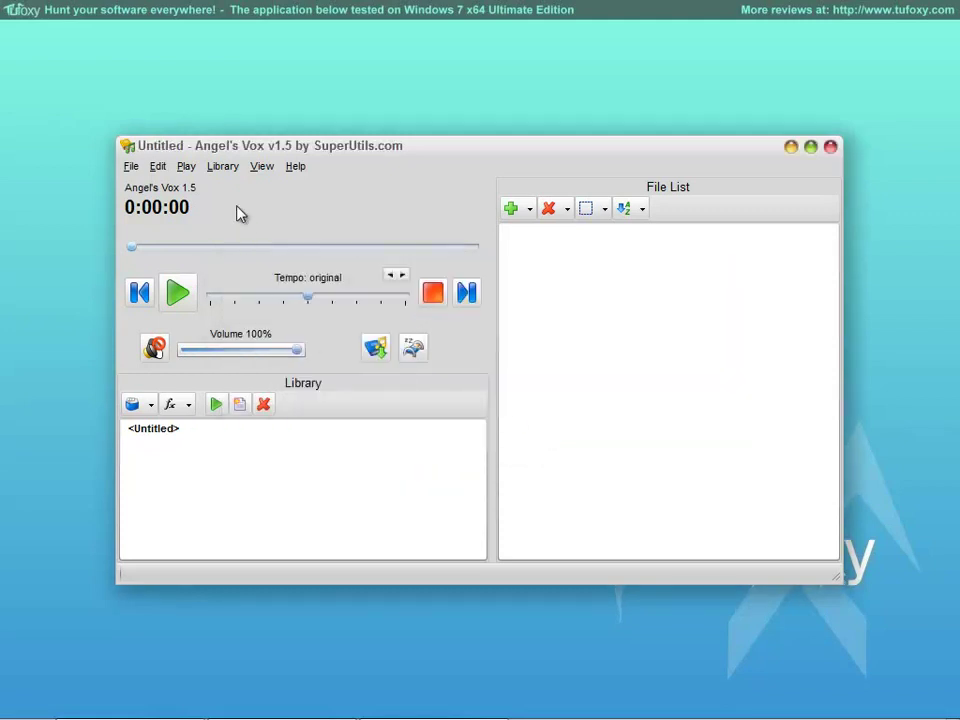
Check which file types can be imported as an audiobook into the library, and cancel the import
left_click(240, 168)
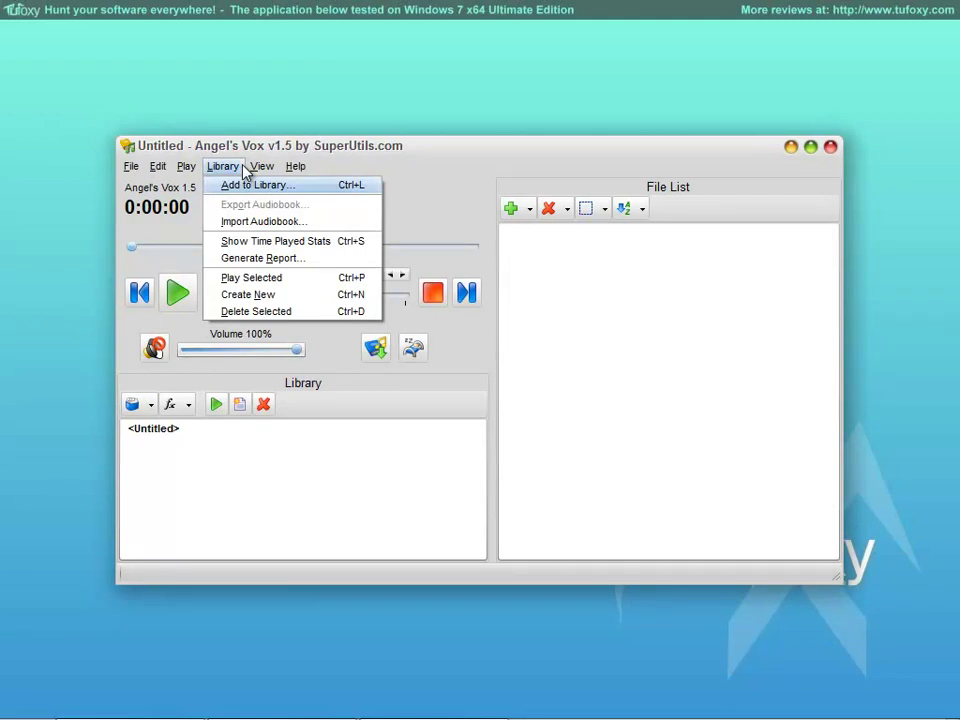
left_click(240, 222)
left_click(533, 484)
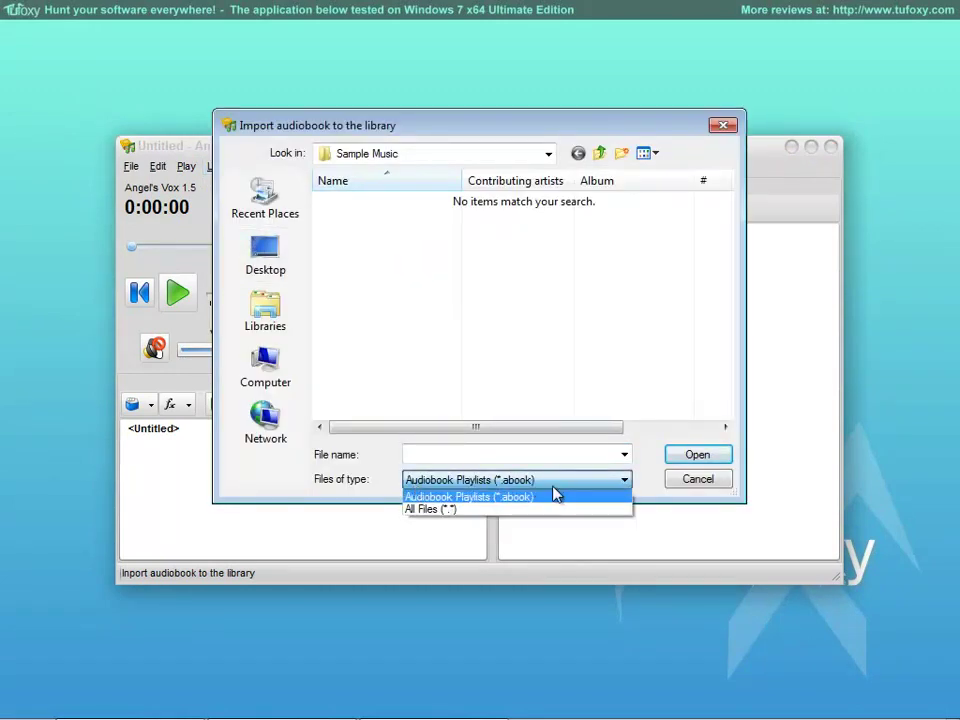
left_click(555, 494)
left_click(716, 481)
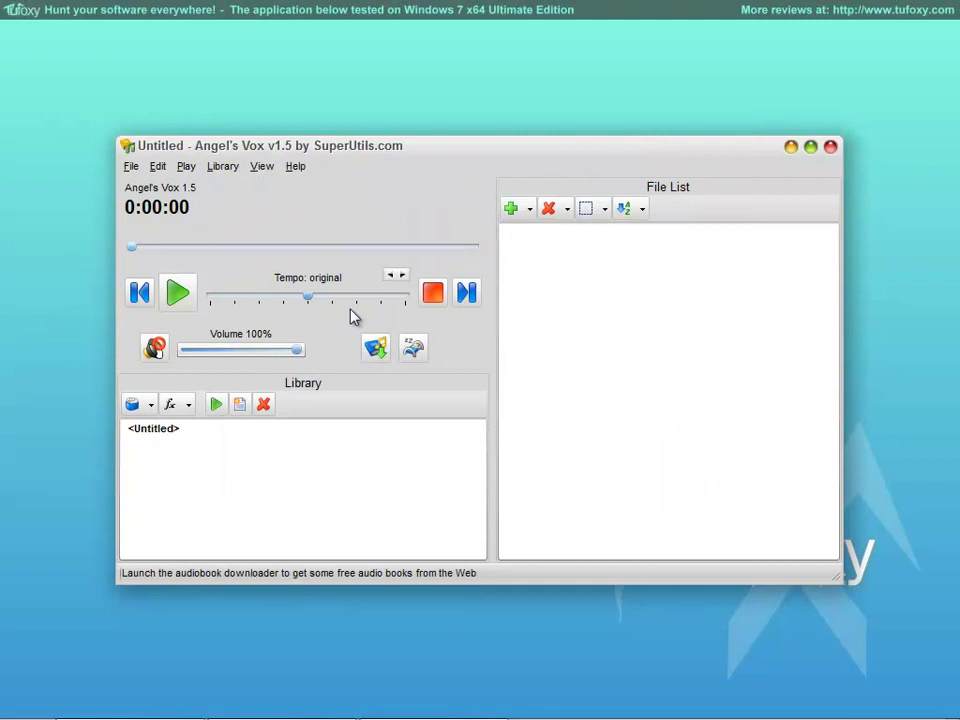
Try the Charm and Blue Brilliant skins on the player
left_click(264, 170)
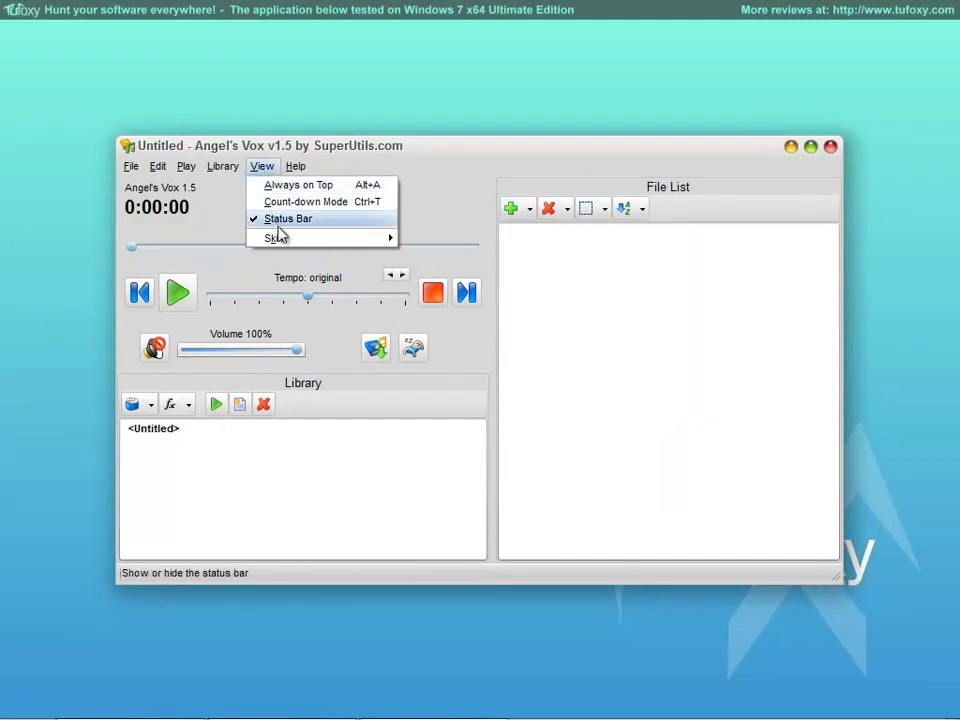
mouse_move(284, 241)
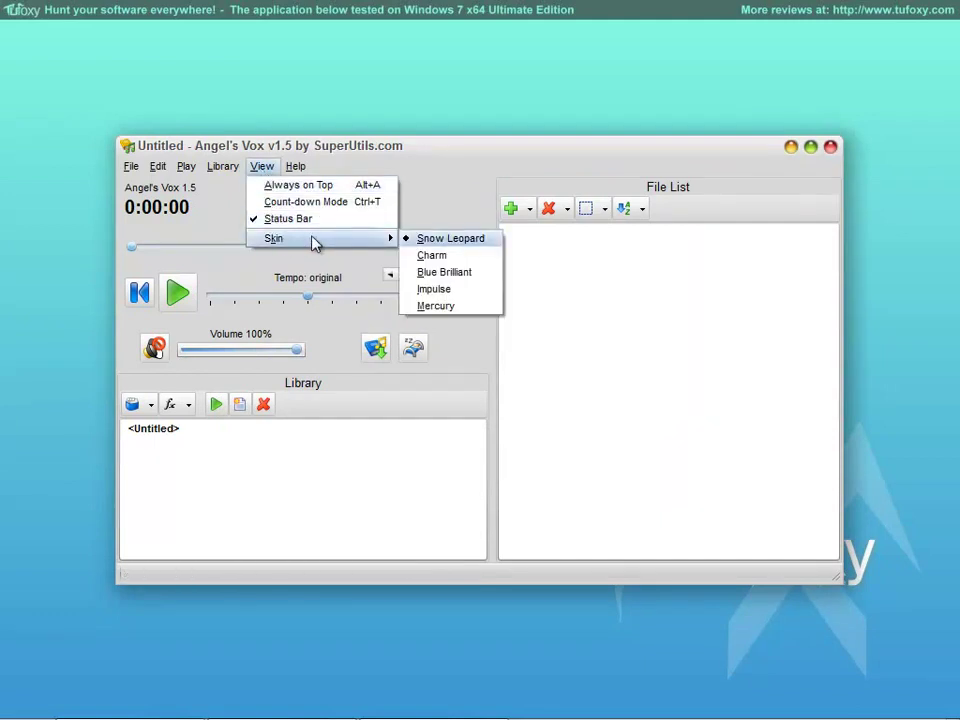
left_click(432, 255)
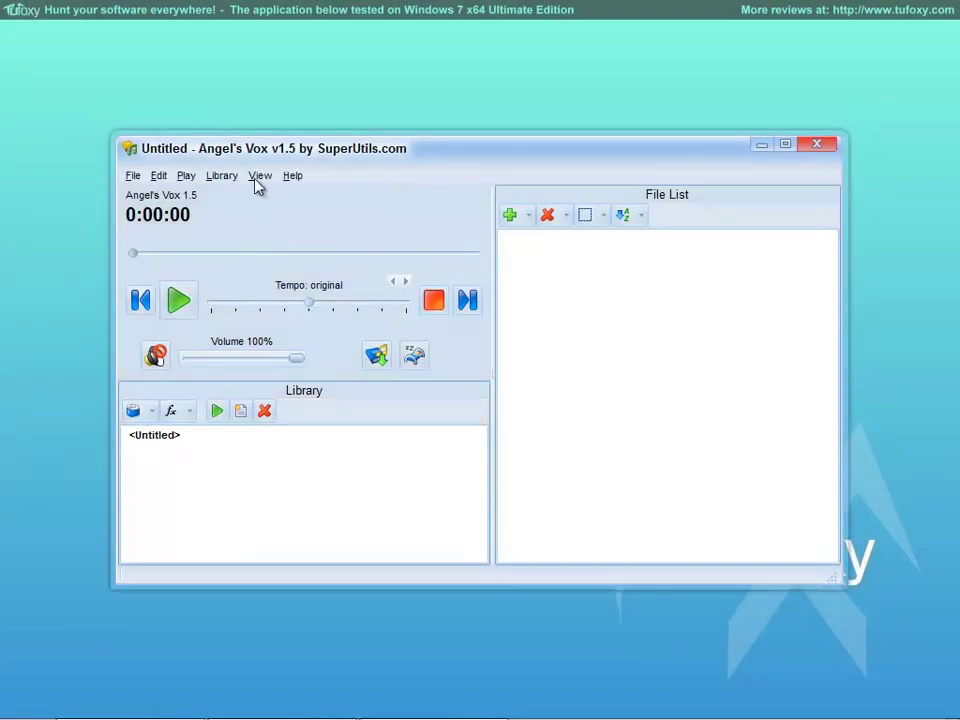
left_click(259, 178)
mouse_move(285, 256)
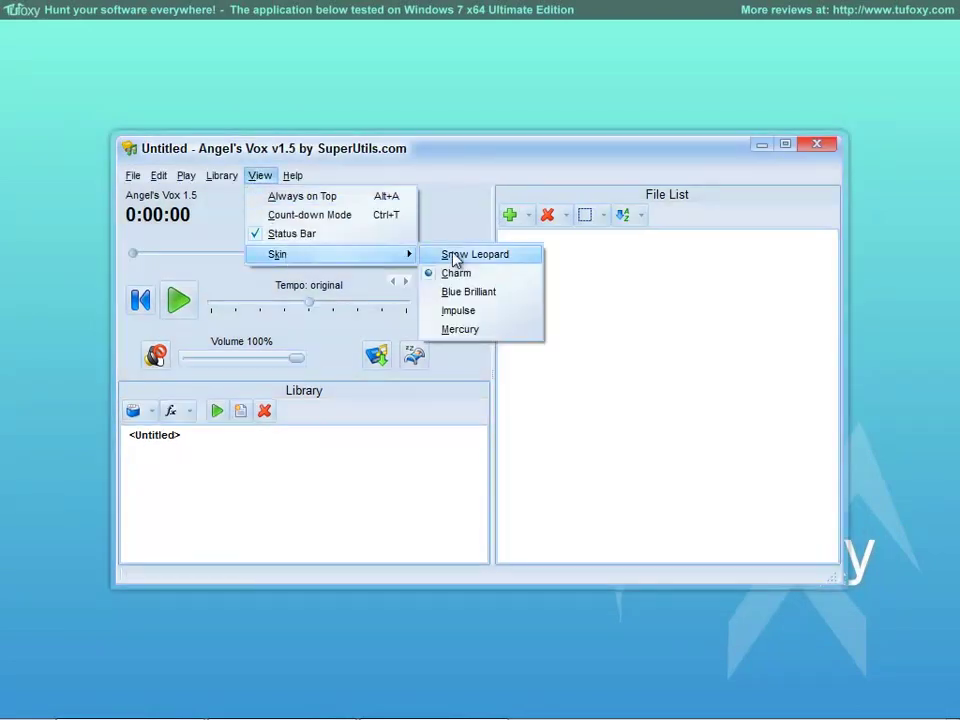
left_click(470, 292)
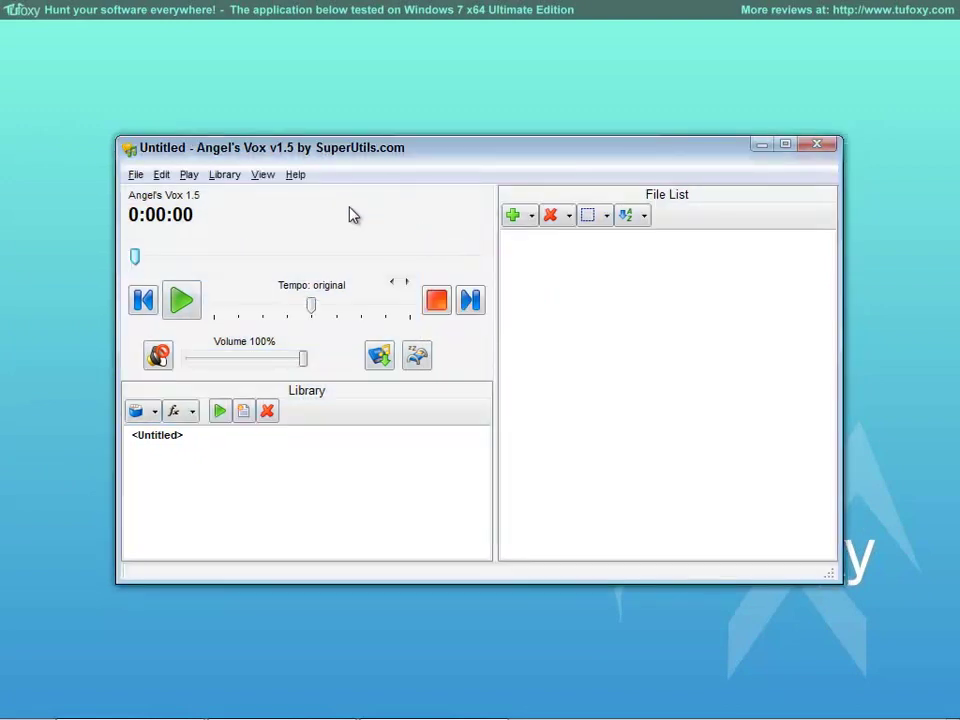
Try the Impulse and Mercury skins on the player
left_click(263, 175)
mouse_move(402, 260)
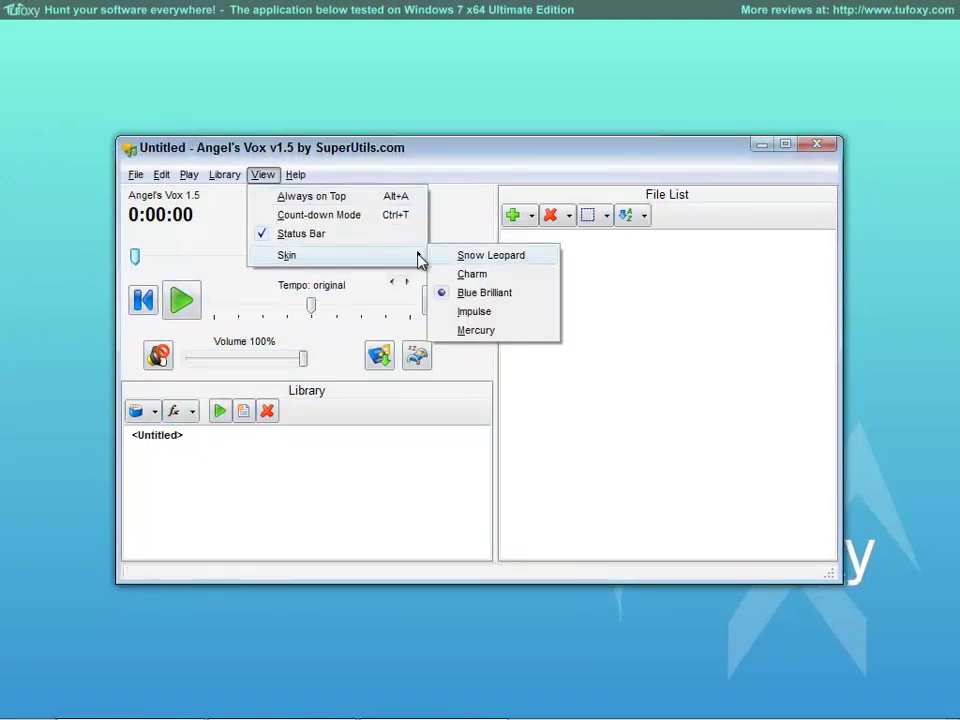
left_click(470, 312)
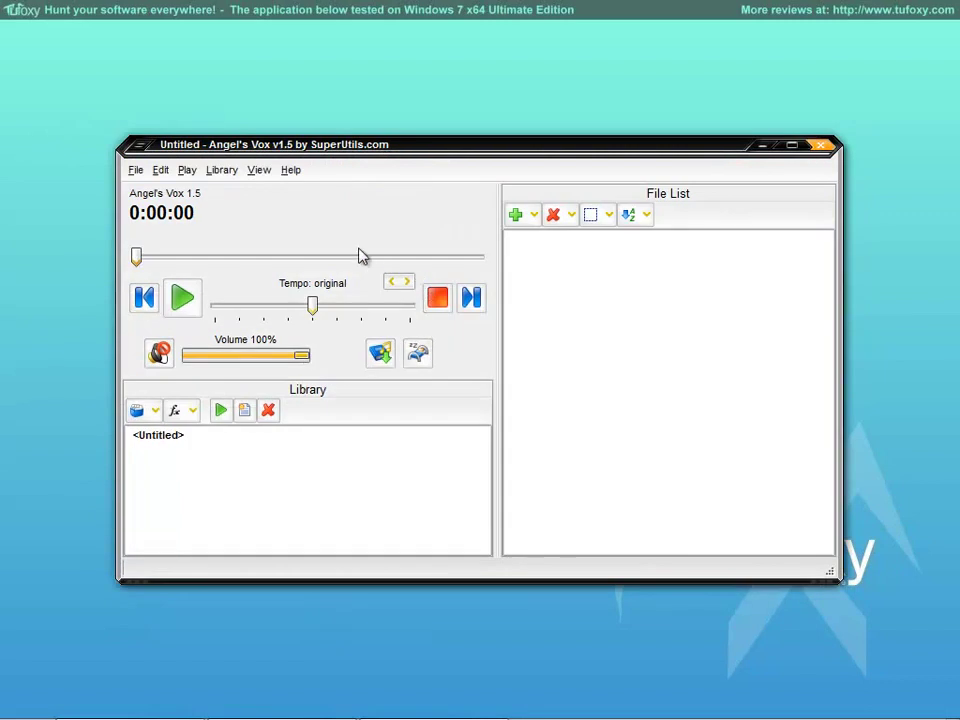
left_click(259, 171)
mouse_move(325, 259)
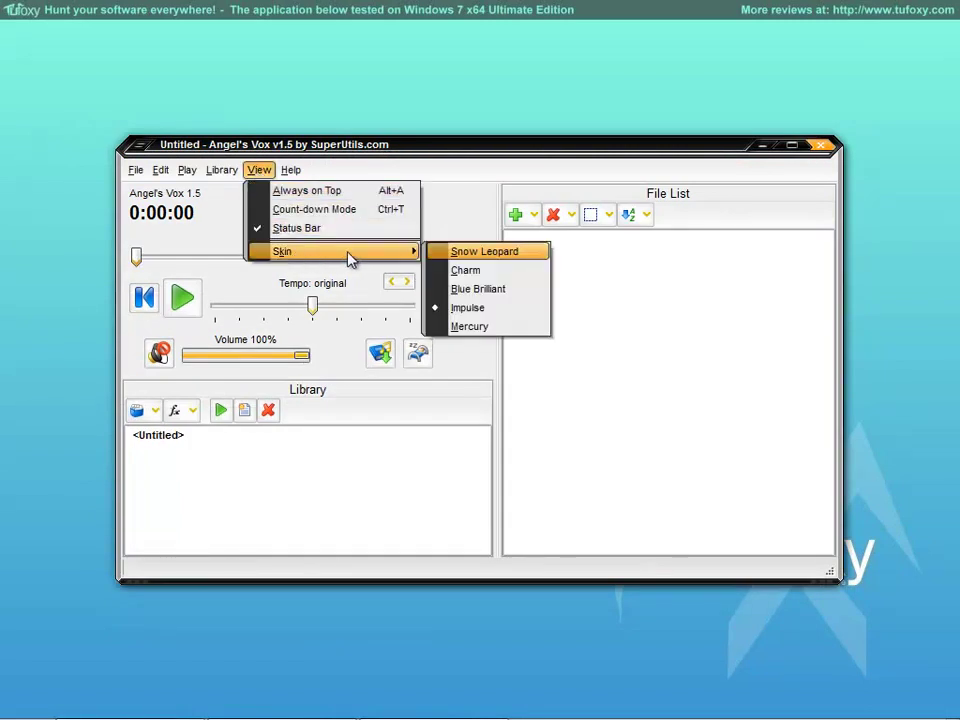
left_click(488, 327)
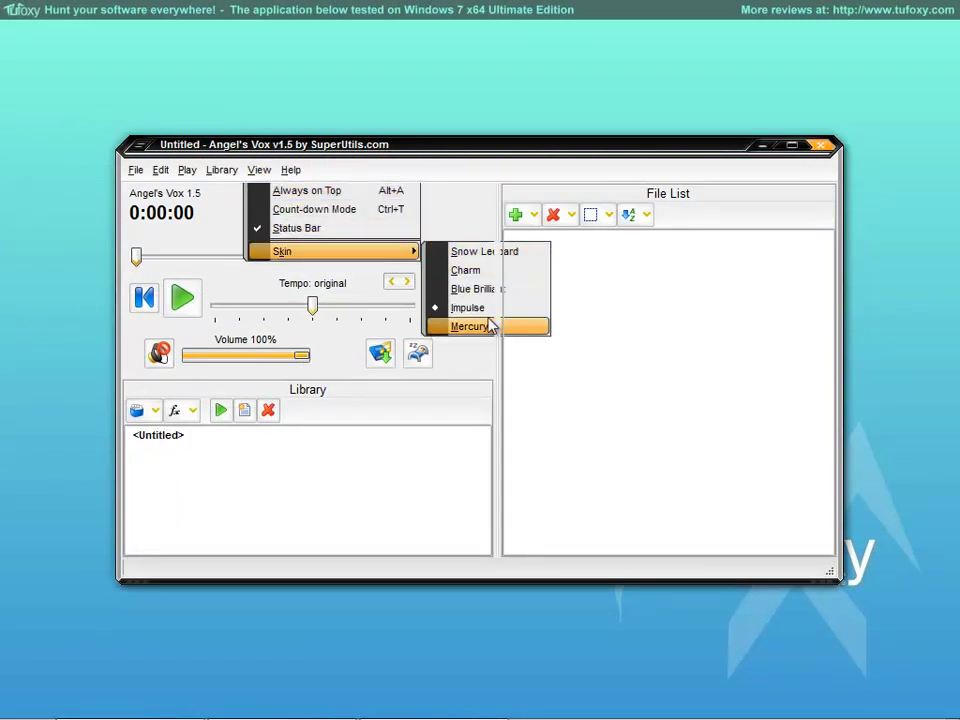
Set the player's skin to Charm
left_click(257, 172)
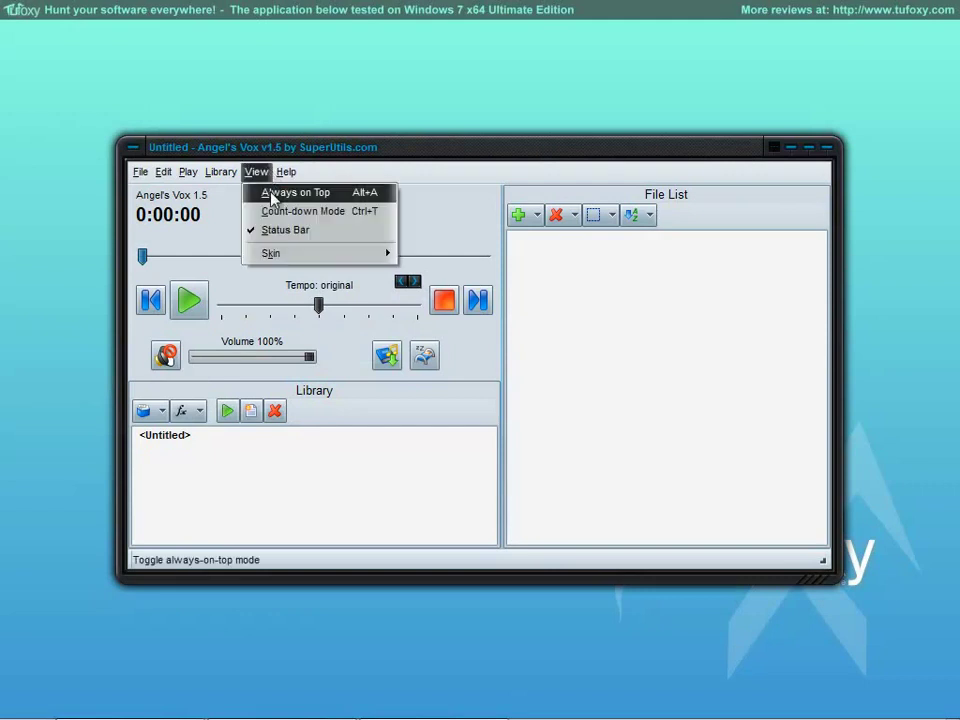
mouse_move(332, 257)
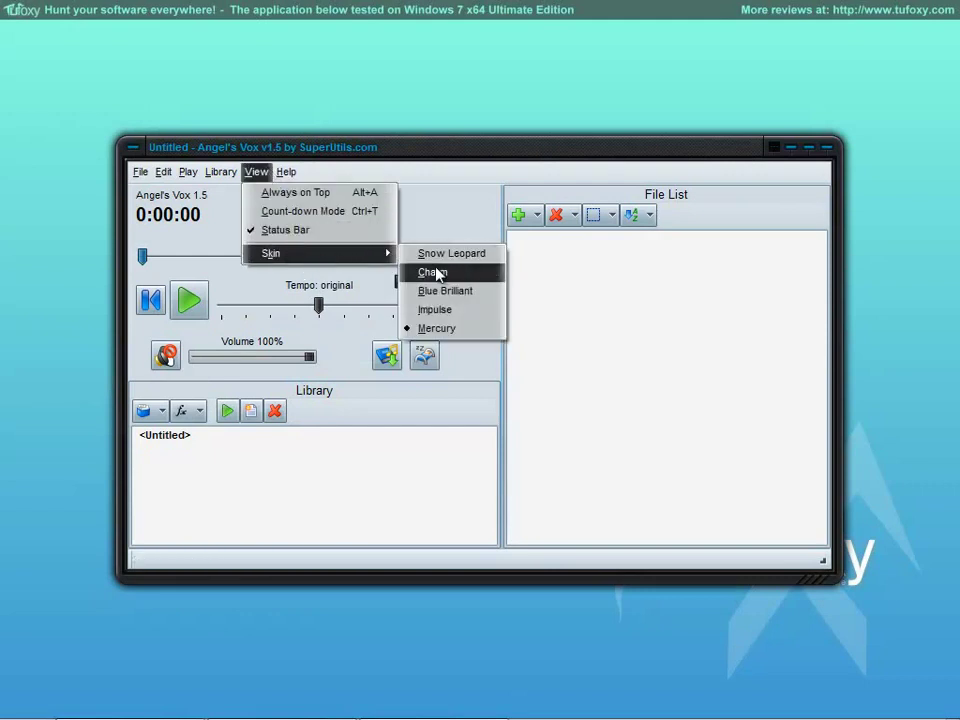
left_click(482, 277)
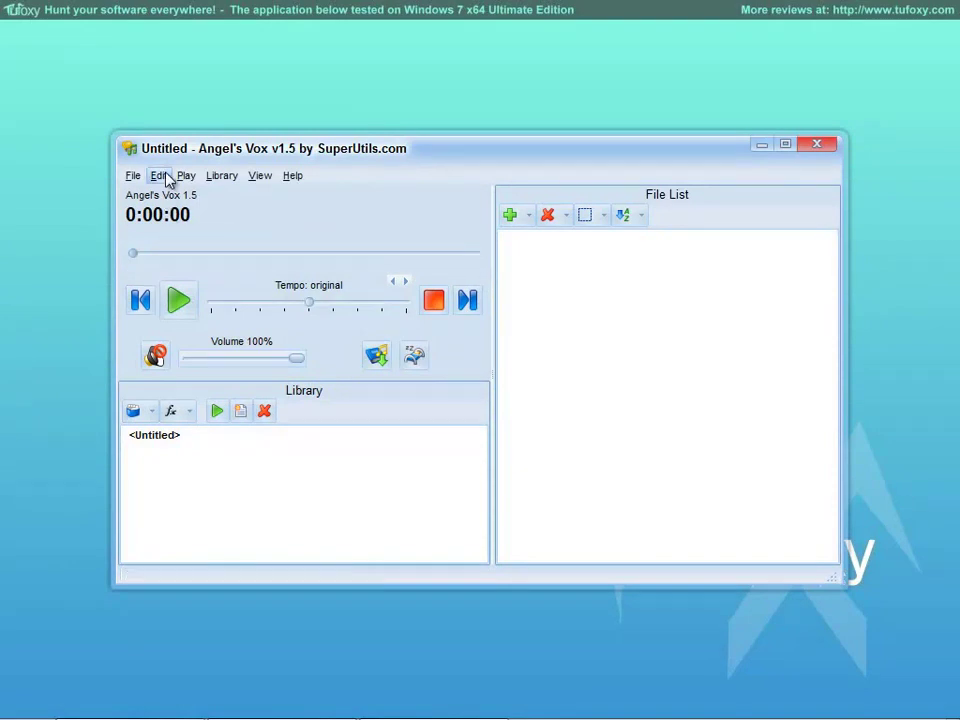
Add Kalimba.mp3, Maid with the Flaxen Hair.mp3 and Sleep Away.mp3 from the Sample Music folder to the current audiobook's file list
left_click(132, 177)
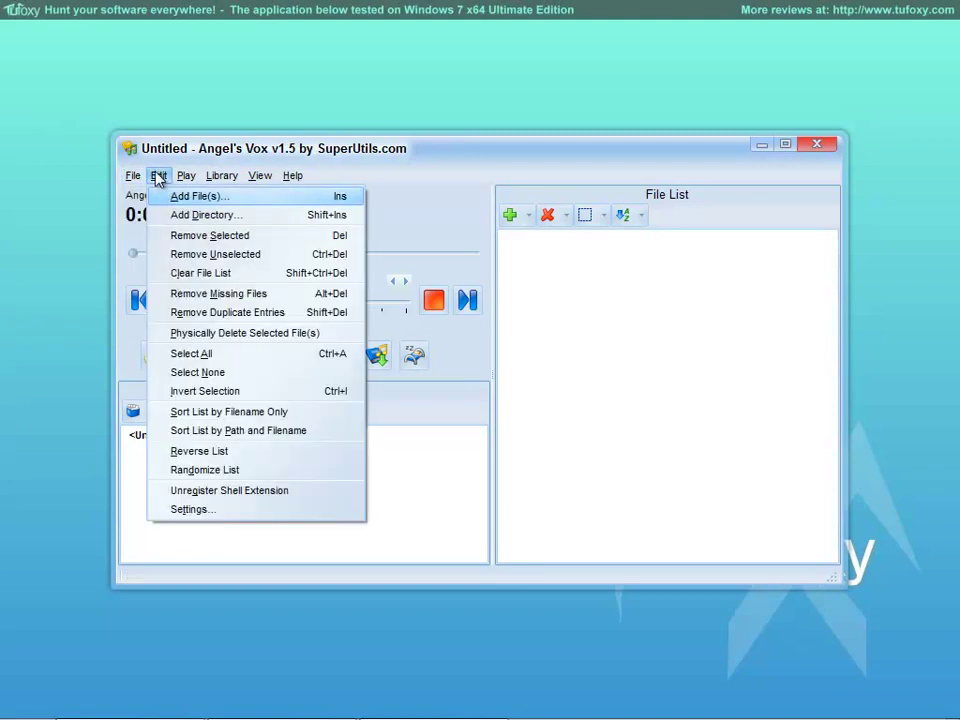
left_click(168, 195)
left_click(388, 203)
left_click(390, 238, "shift")
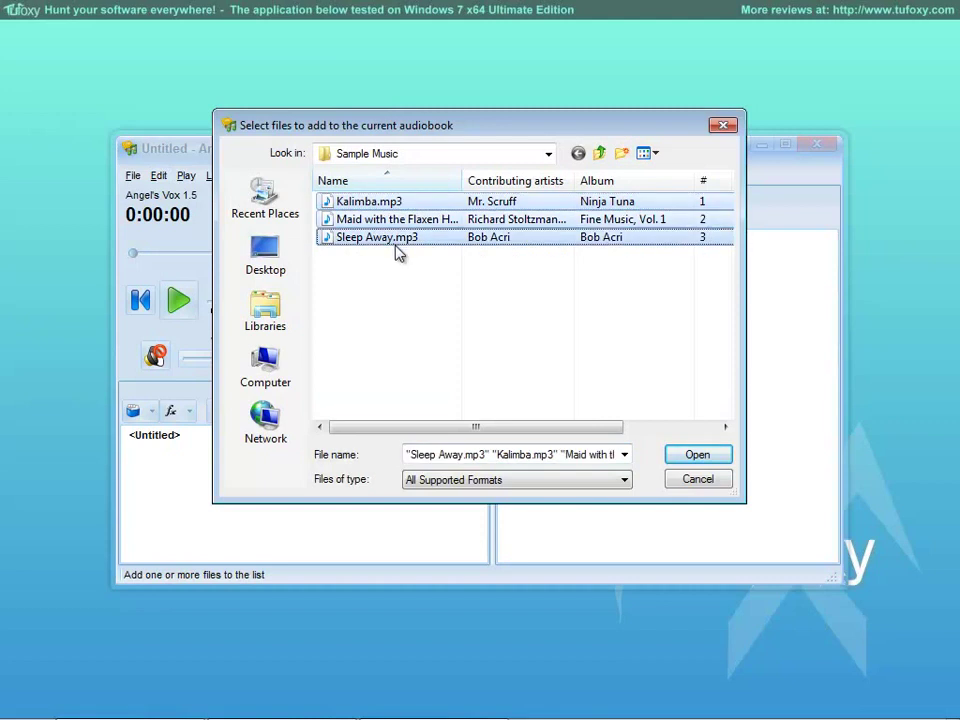
left_click(681, 454)
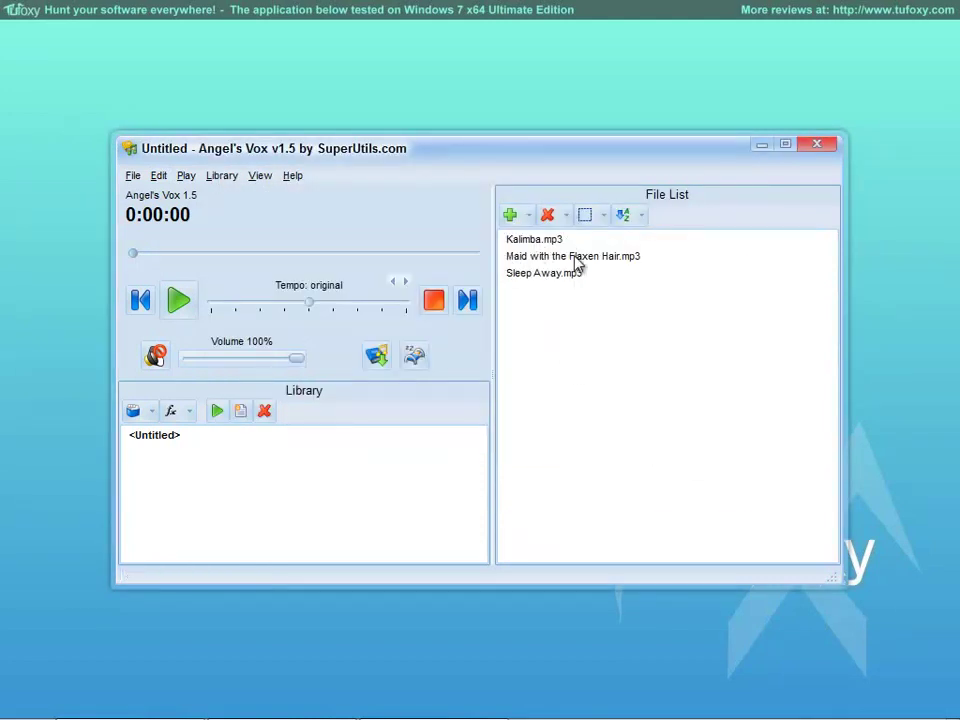
Review the file list's add, remove and selection commands, trying Select All and Select None on the files
left_click(530, 216)
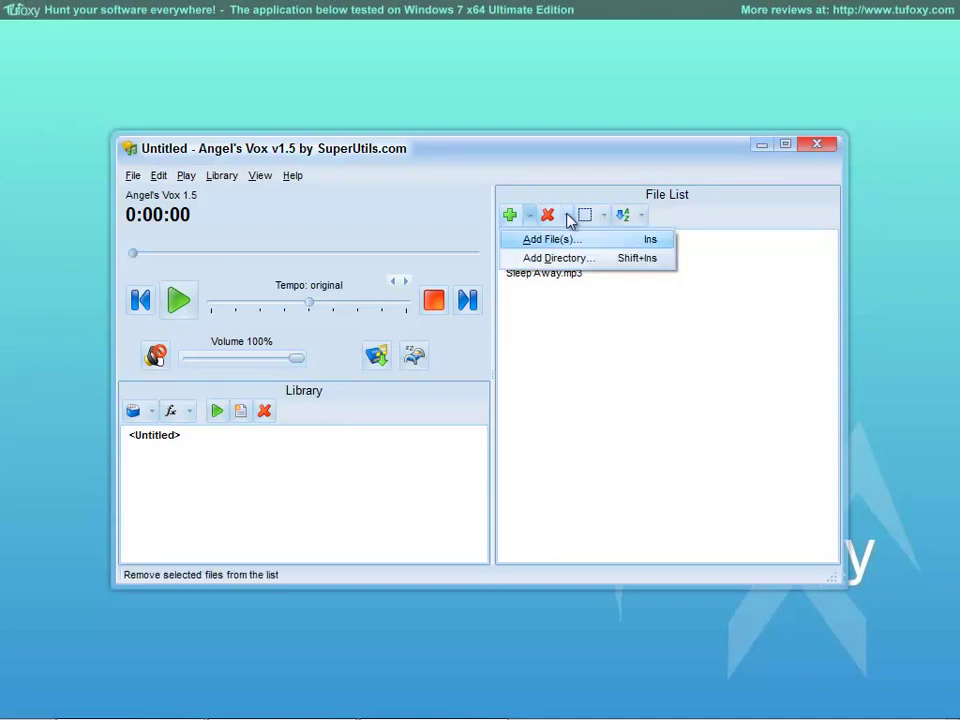
left_click(567, 217)
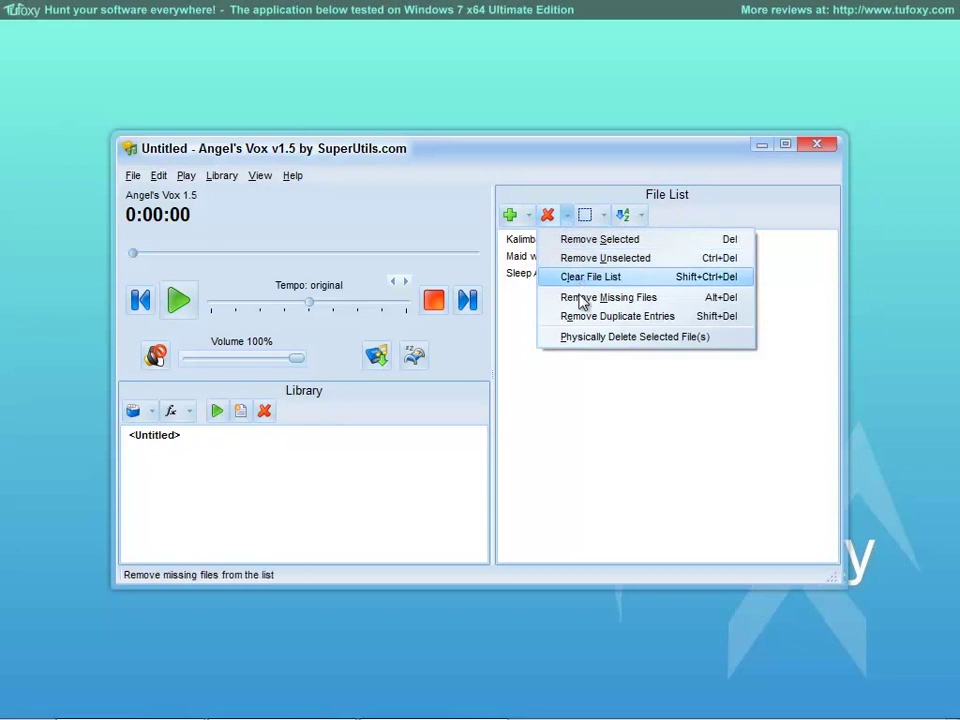
left_click(597, 218)
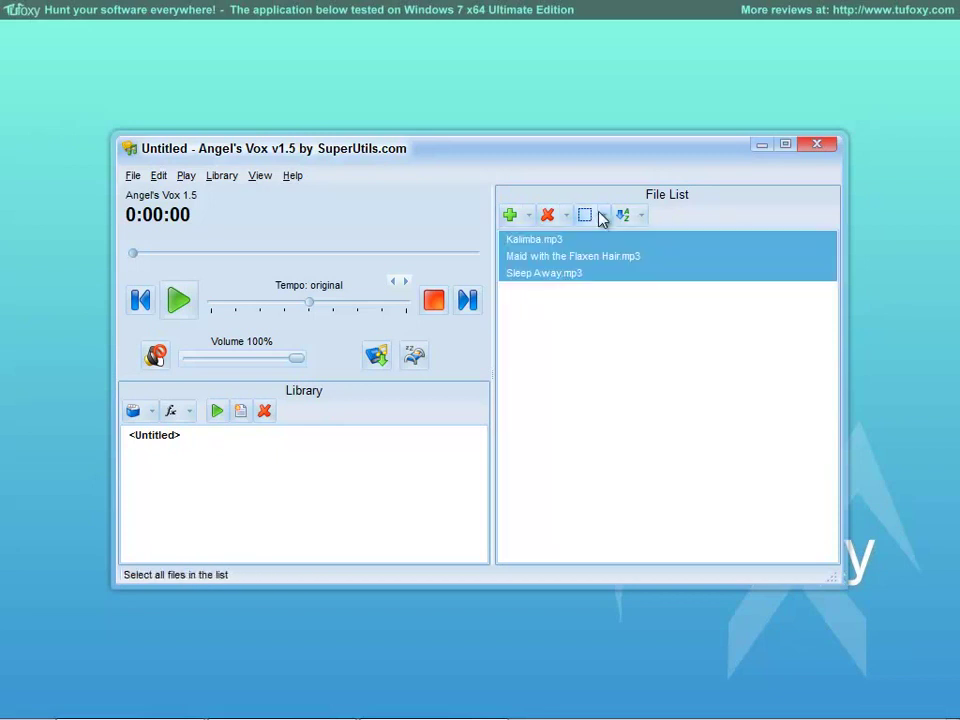
left_click(605, 216)
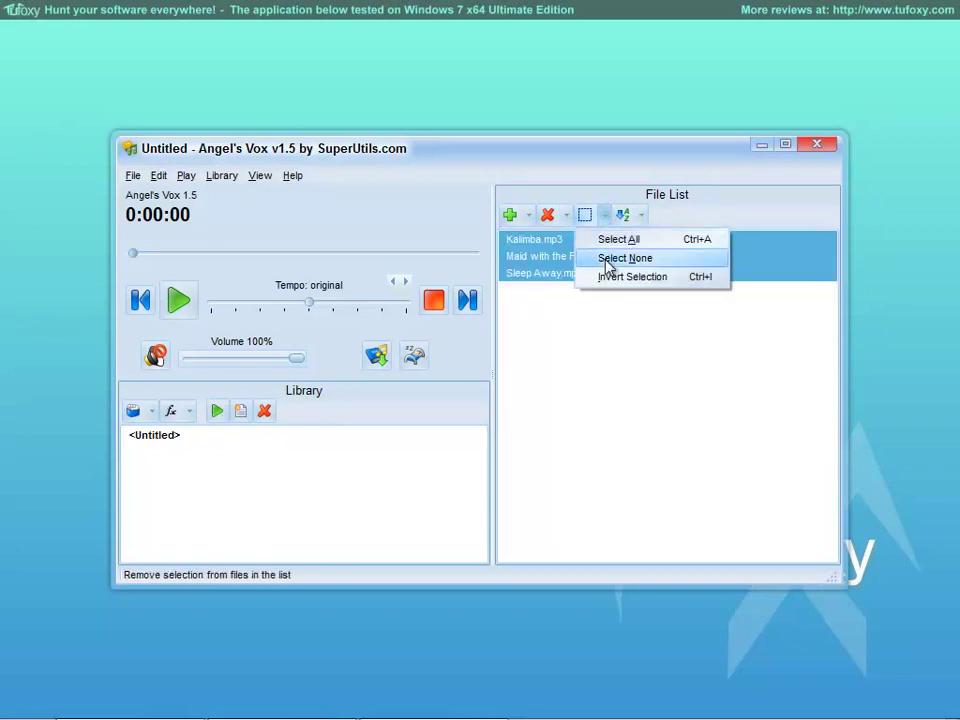
left_click(606, 262)
left_click(606, 217)
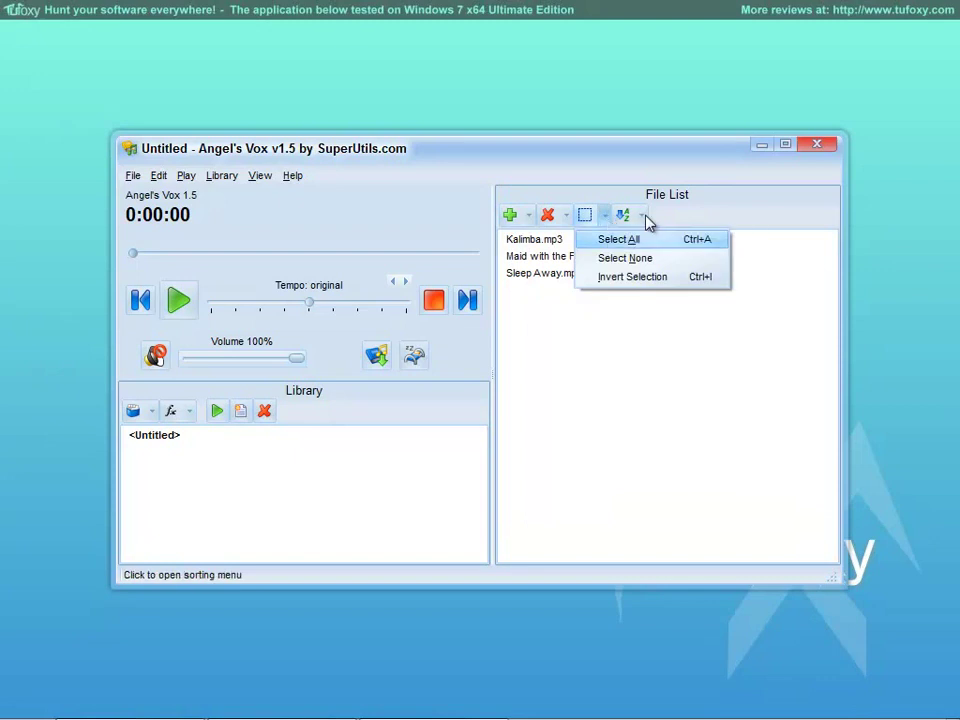
Randomize the order of the files in the file list and review the remaining sorting commands
left_click(642, 218)
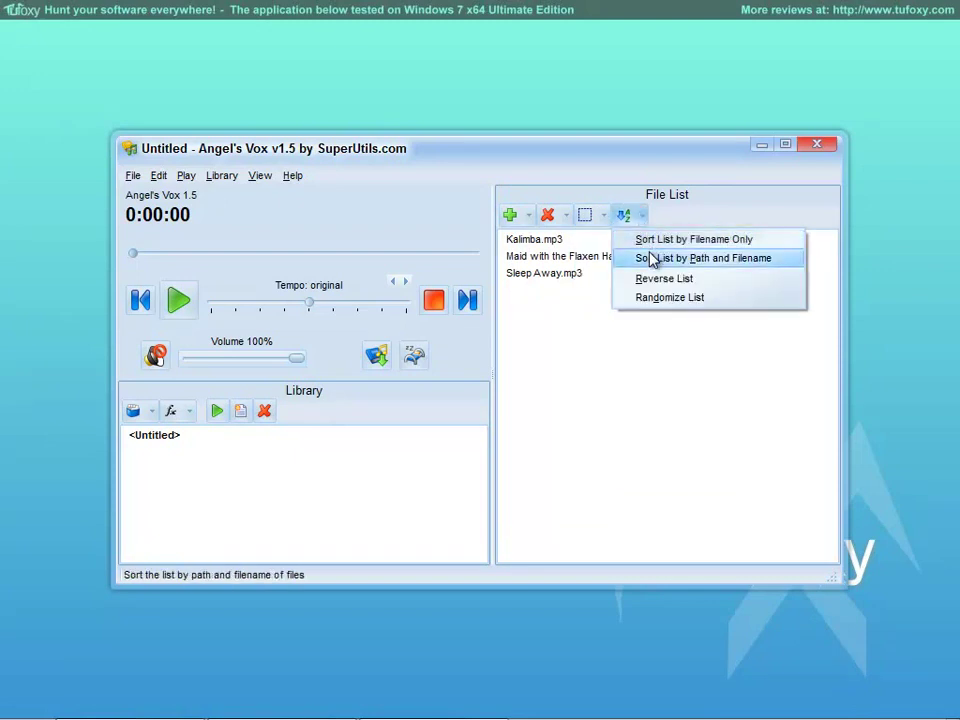
left_click(659, 299)
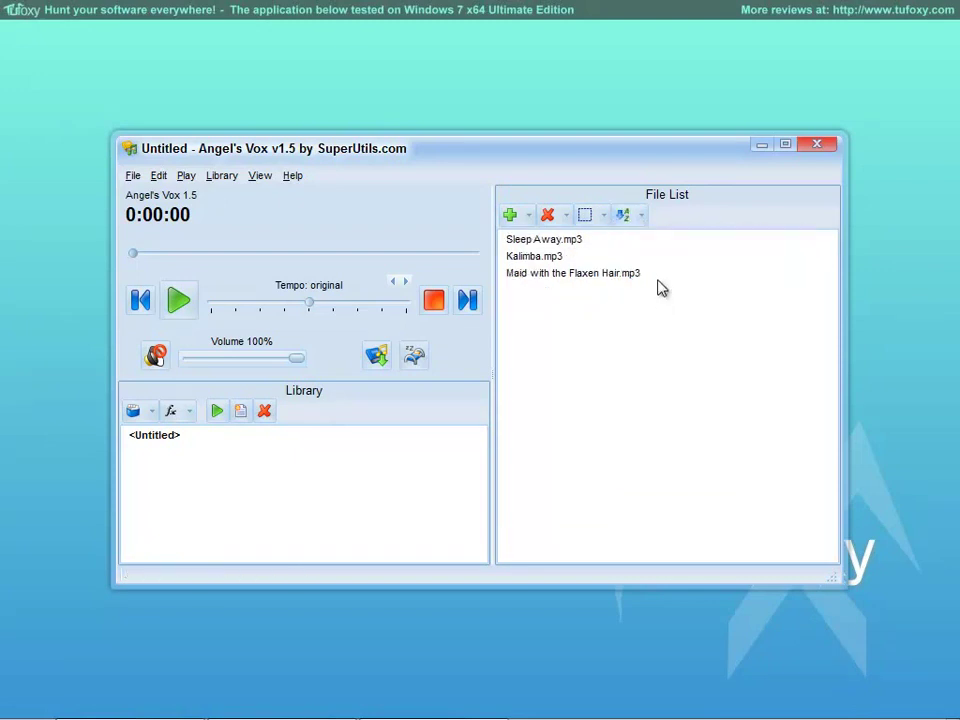
left_click(645, 222)
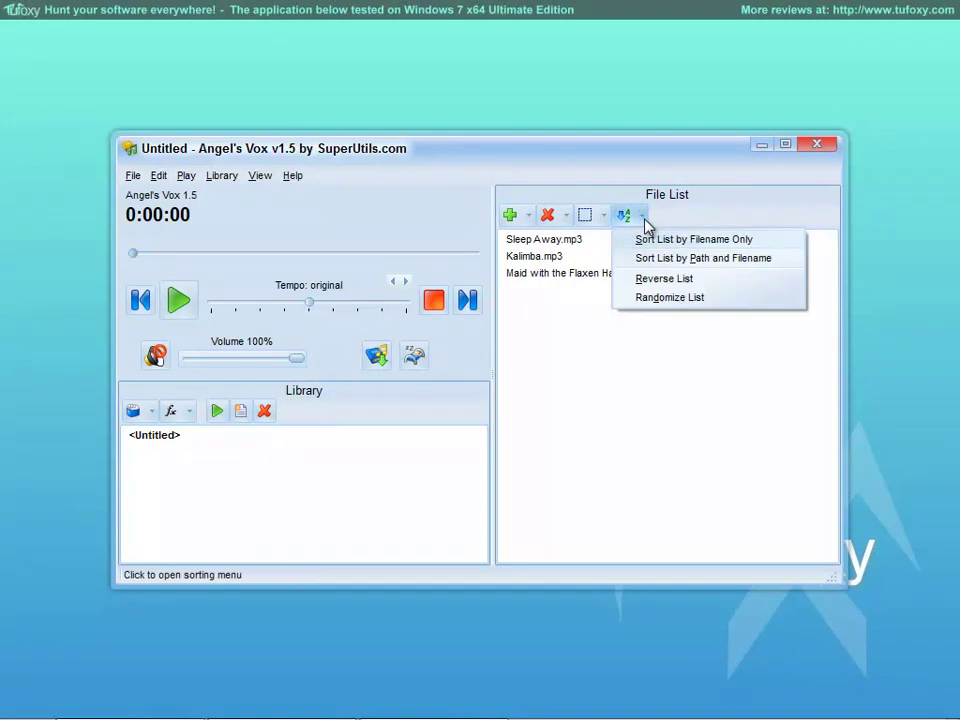
left_click(576, 357)
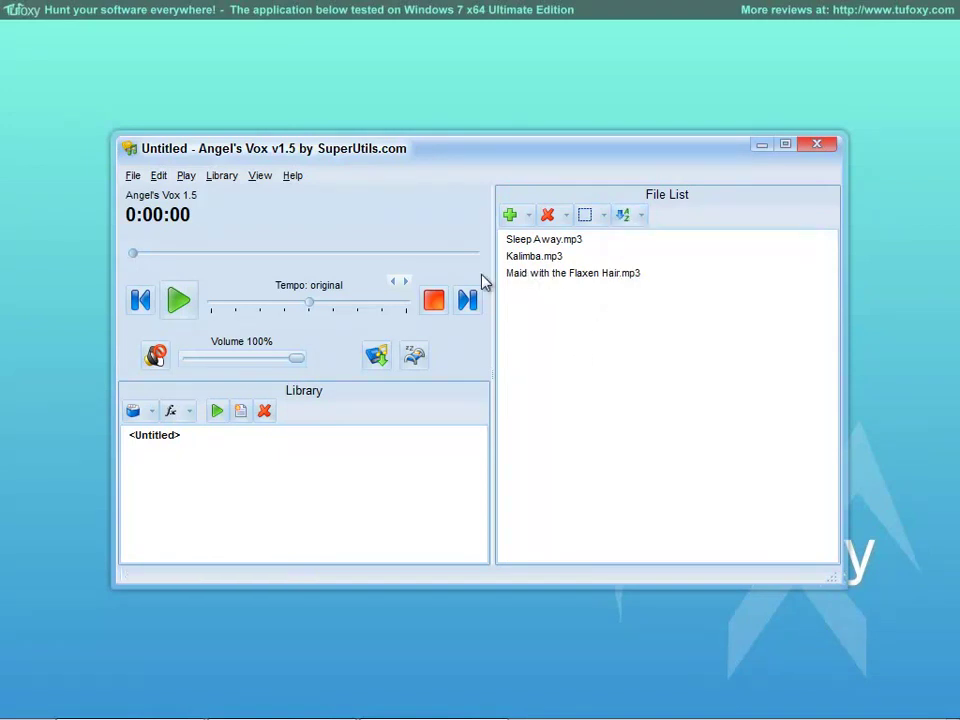
Review the library's commands and view the time played statistics for the current audiobook
left_click(153, 417)
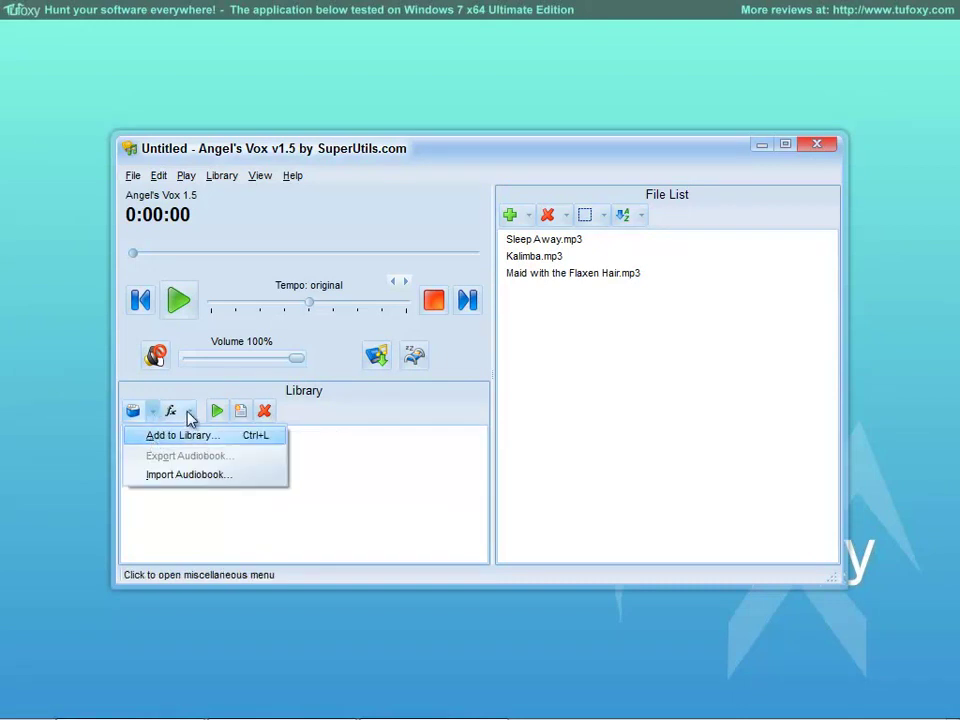
left_click(189, 417)
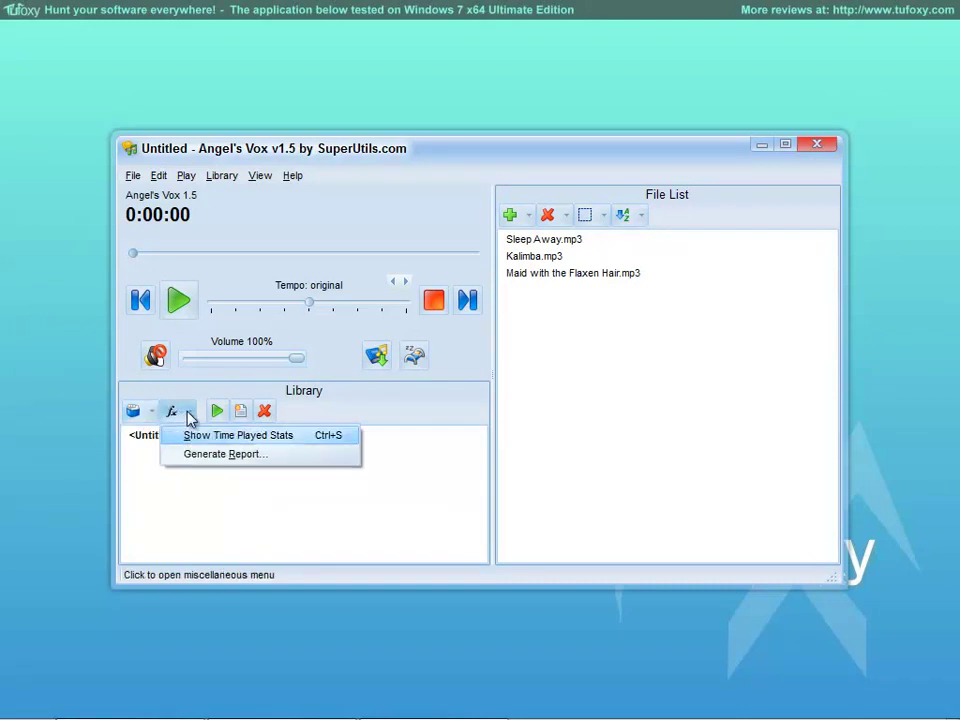
left_click(270, 441)
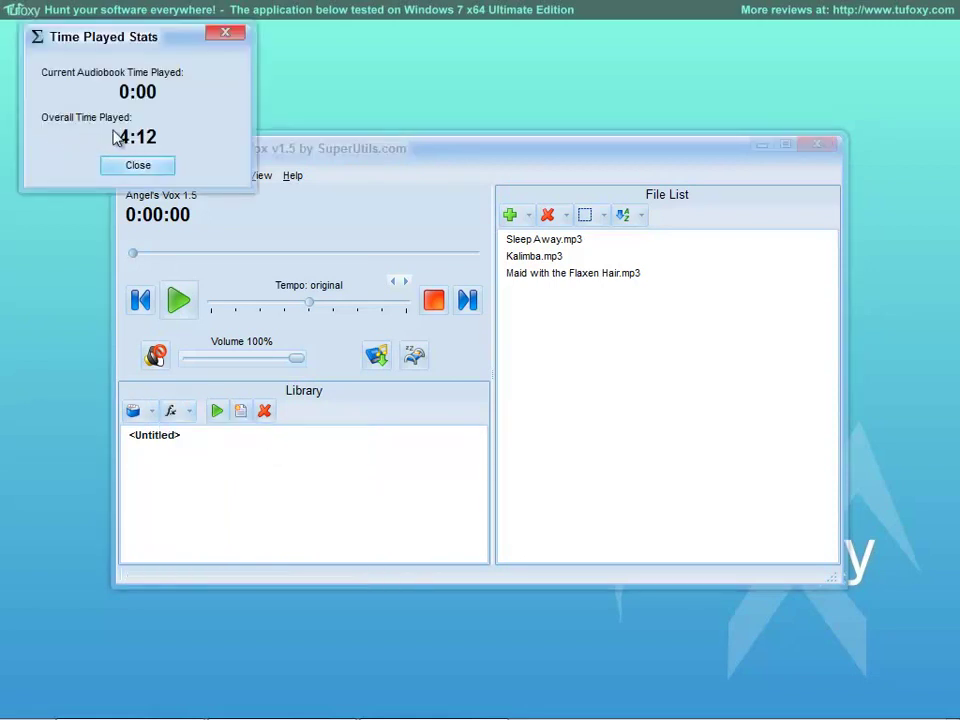
left_click(133, 166)
Generate a report of the numbered files with filenames only, duration, bitrate, frequency and number of channels, and close it
left_click(196, 417)
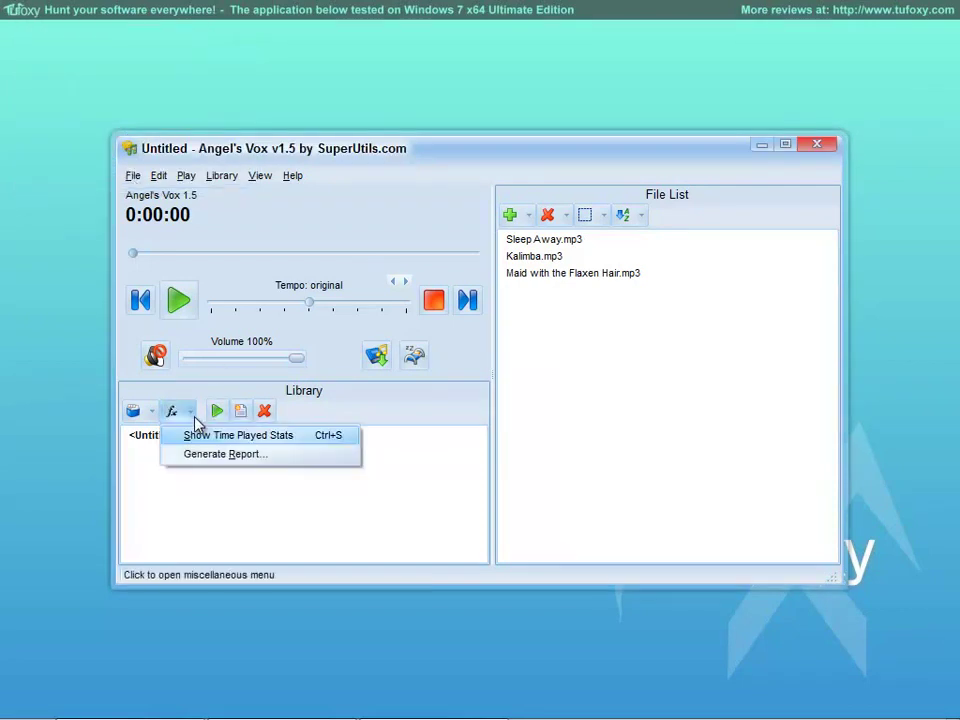
left_click(209, 456)
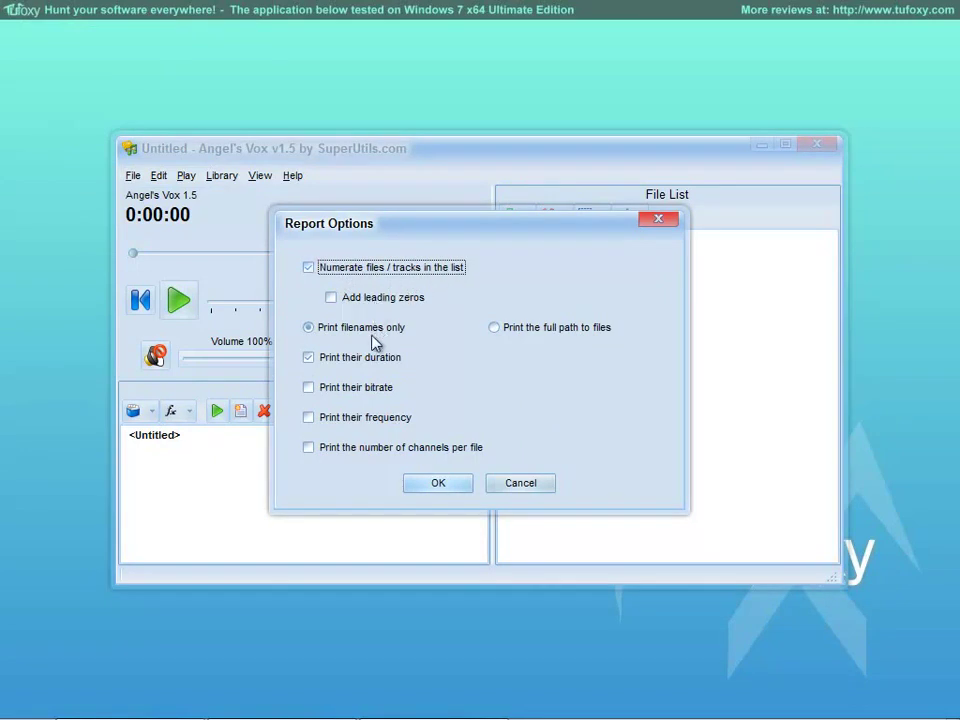
left_click(519, 332)
left_click(399, 336)
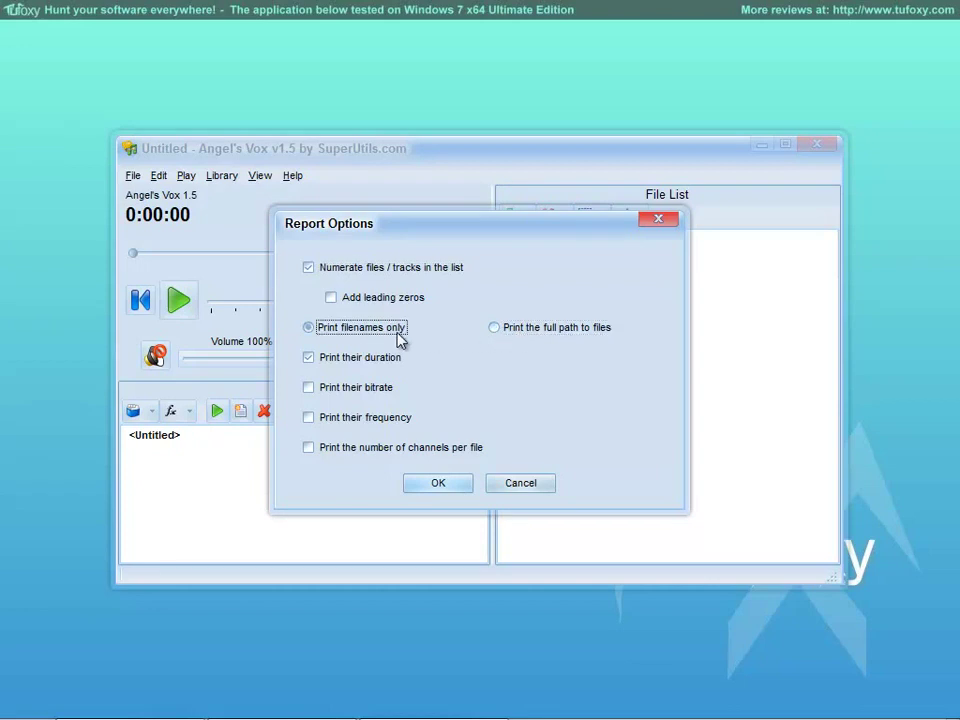
left_click(360, 389)
left_click(356, 419)
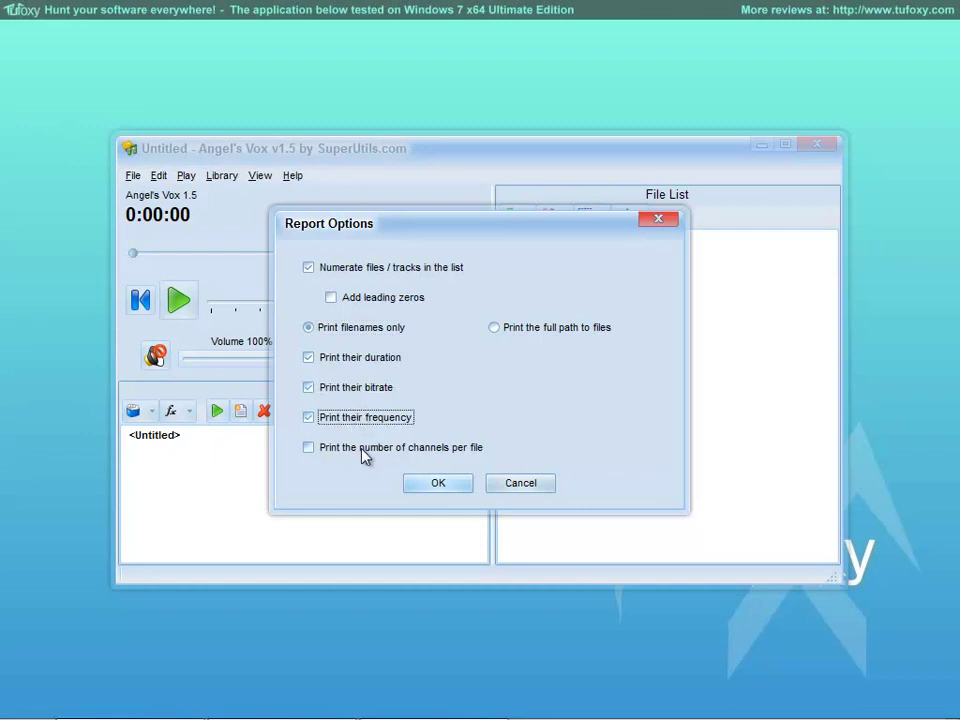
left_click(364, 450)
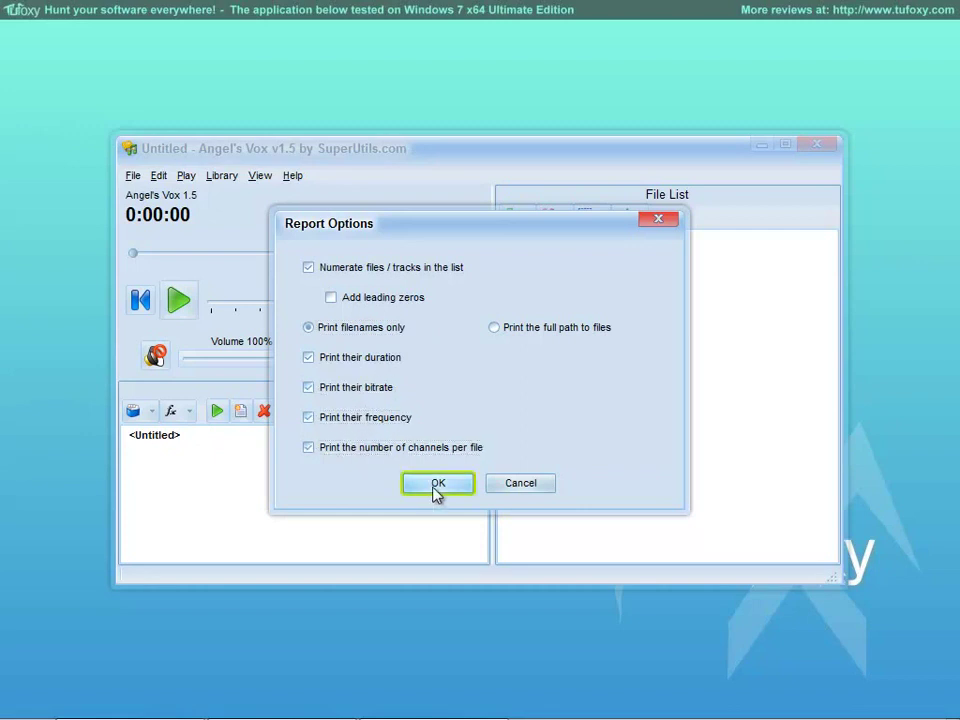
left_click(436, 484)
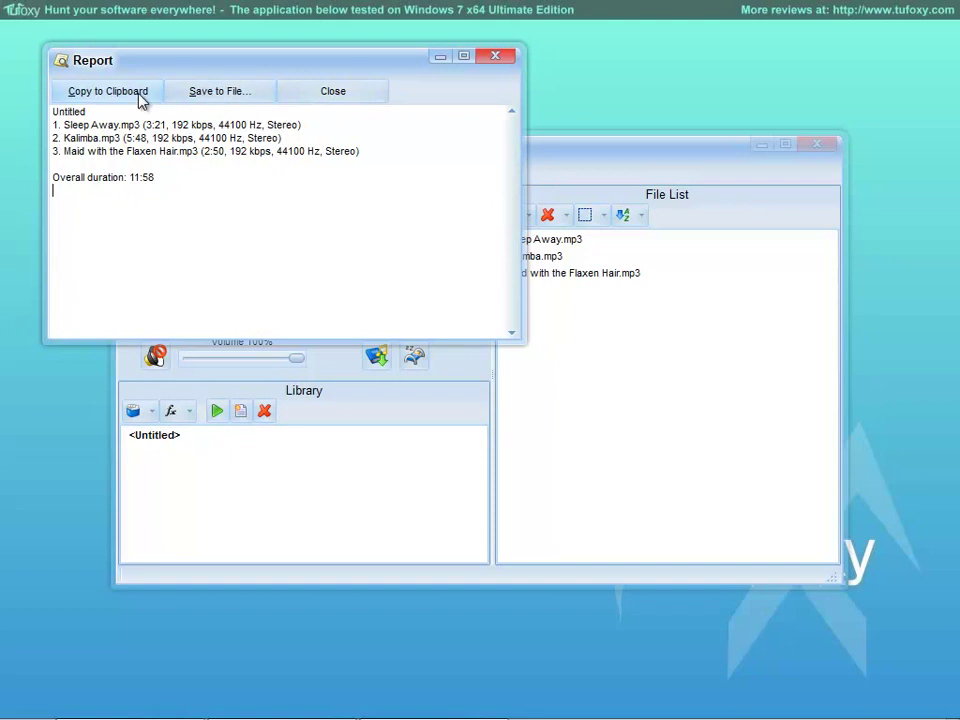
left_click(330, 93)
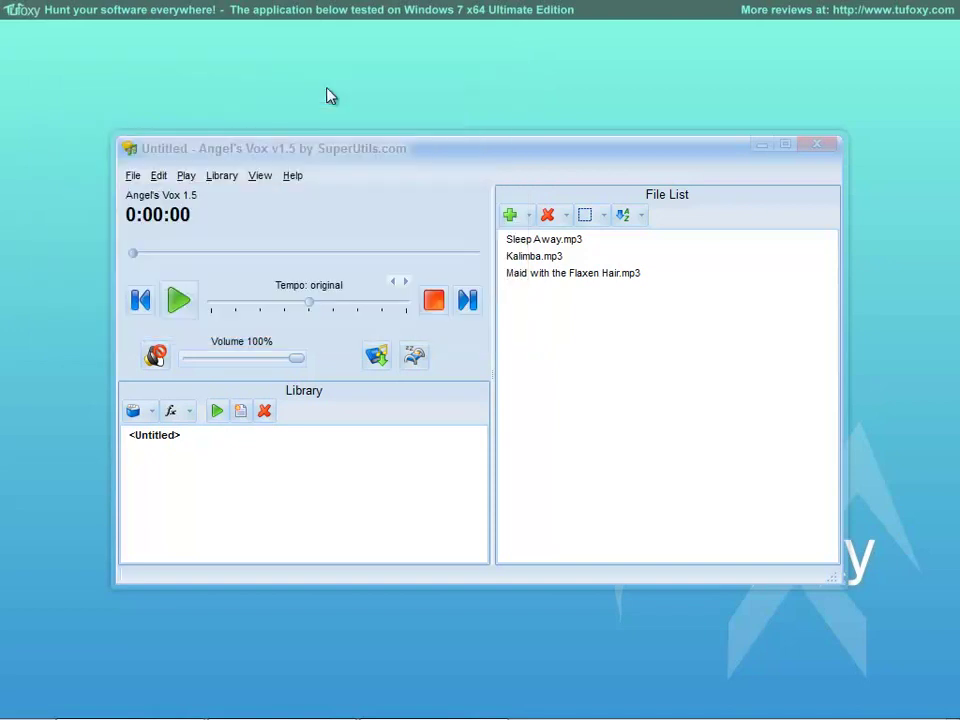
Play Sleep Away.mp3 from the file list, and try muting and unmuting the volume
double_click(528, 247)
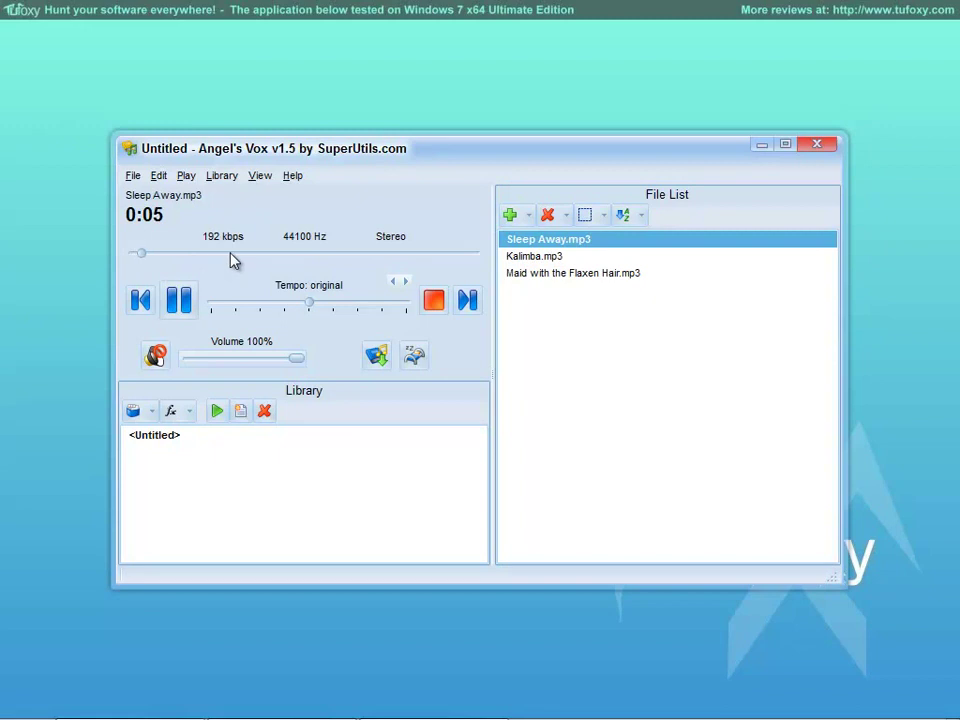
left_click(155, 355)
left_click(155, 355)
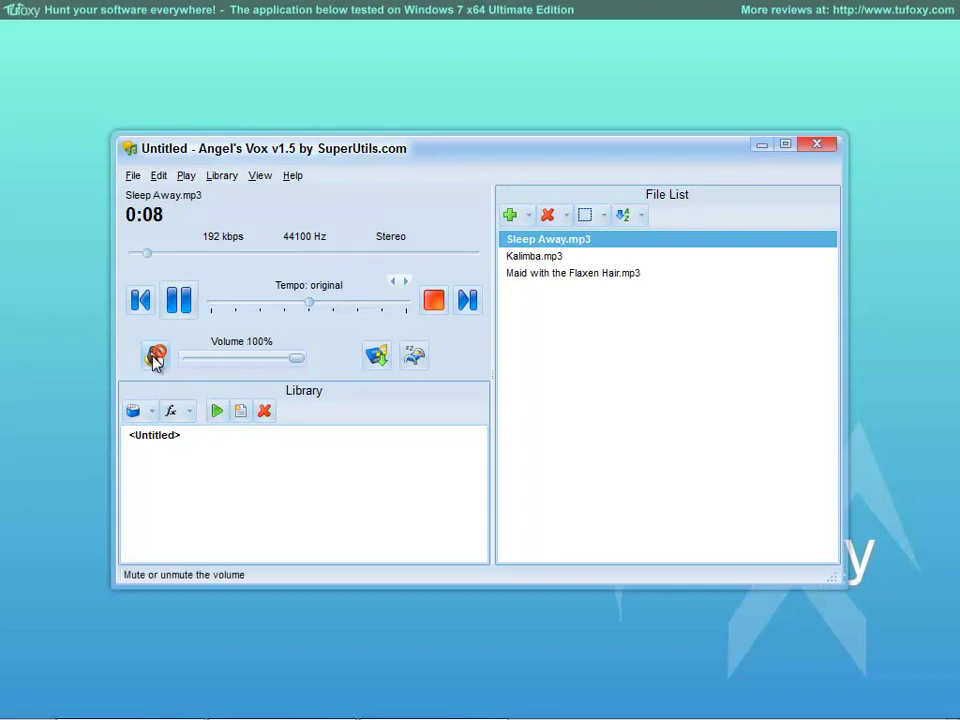
Try the audiobook downloader without downloading it, and review the sleep timer options without applying them
left_click(377, 358)
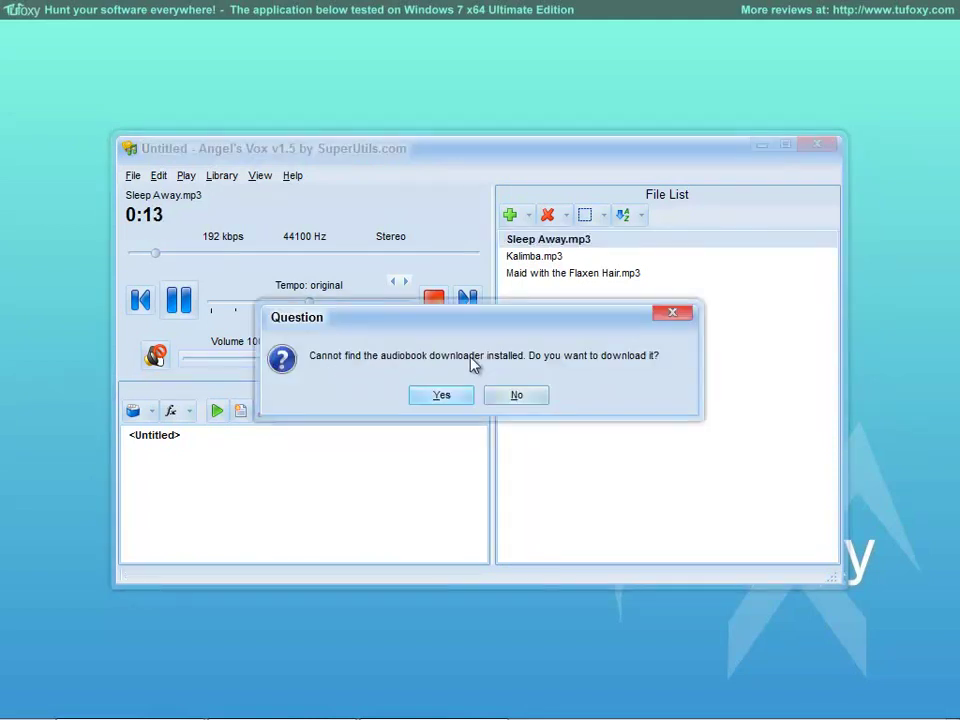
left_click(527, 395)
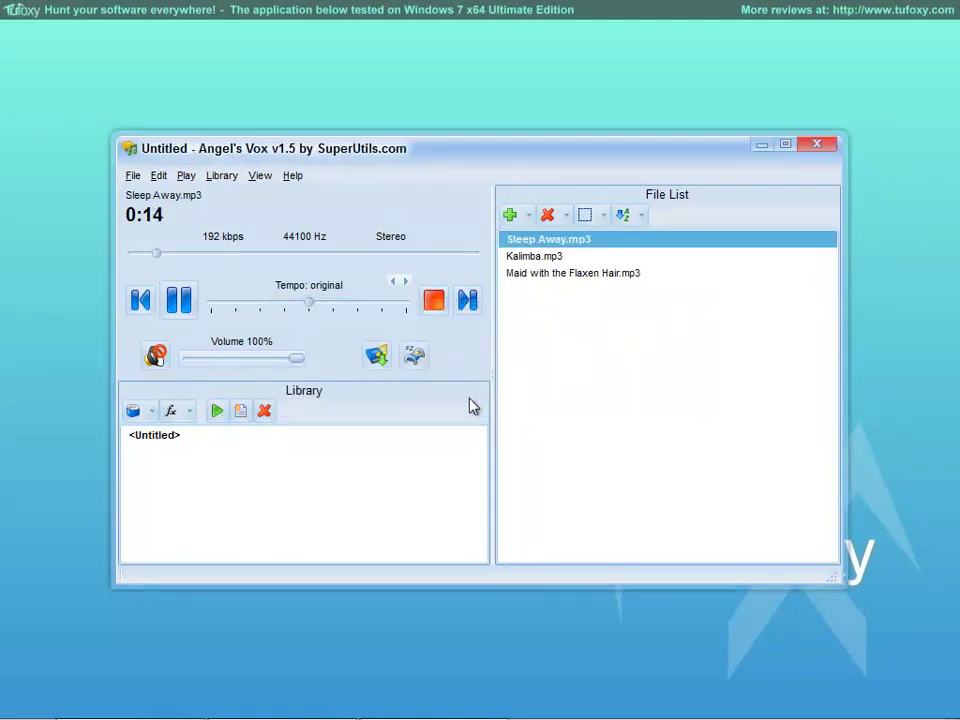
left_click(414, 360)
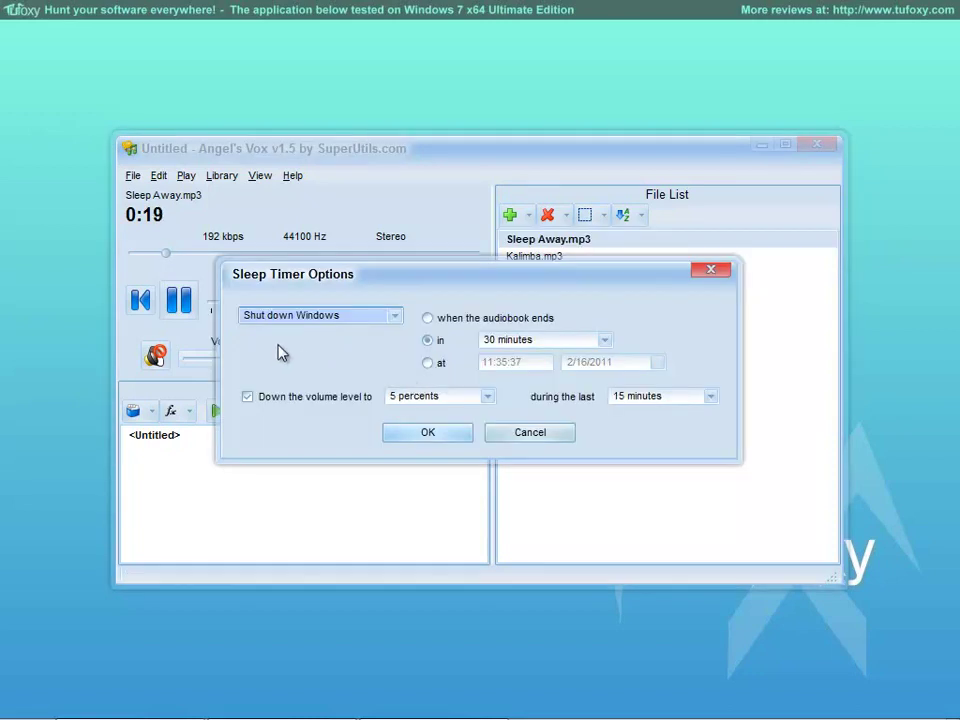
left_click(514, 433)
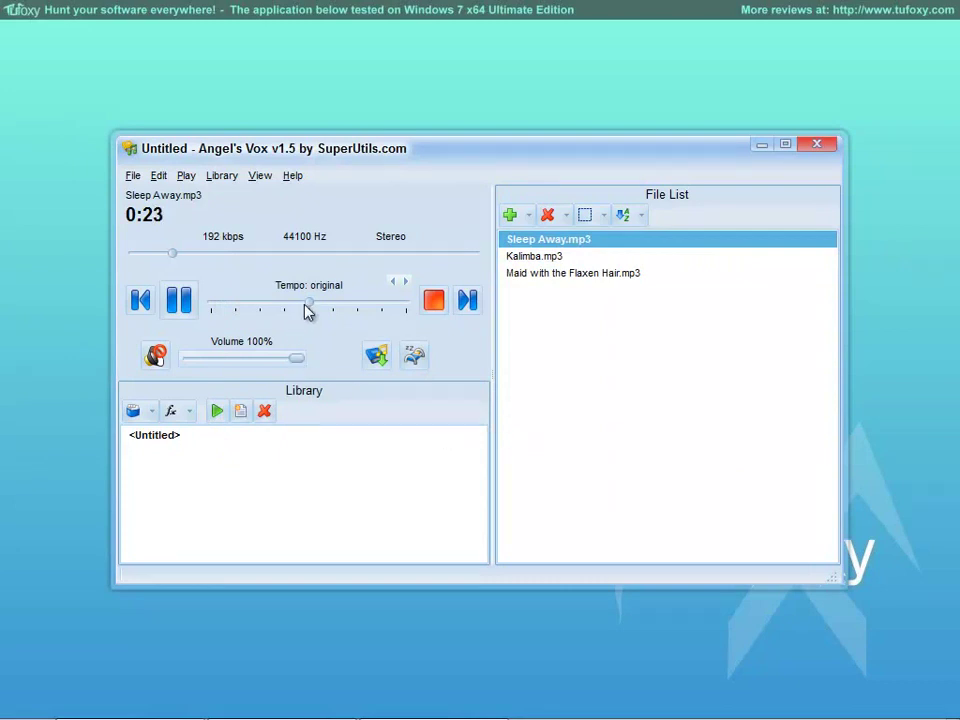
Set the playing track's tempo to about 1.38X speed up and its pitch to +4.0 semitones
left_click_drag(313, 309, 352, 310)
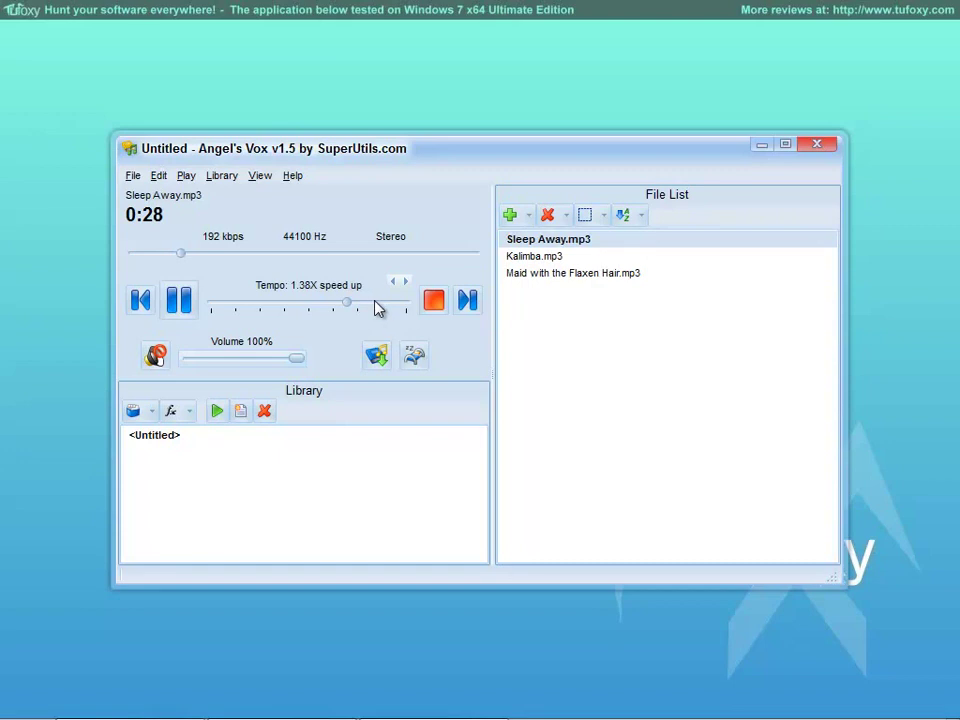
left_click(404, 287)
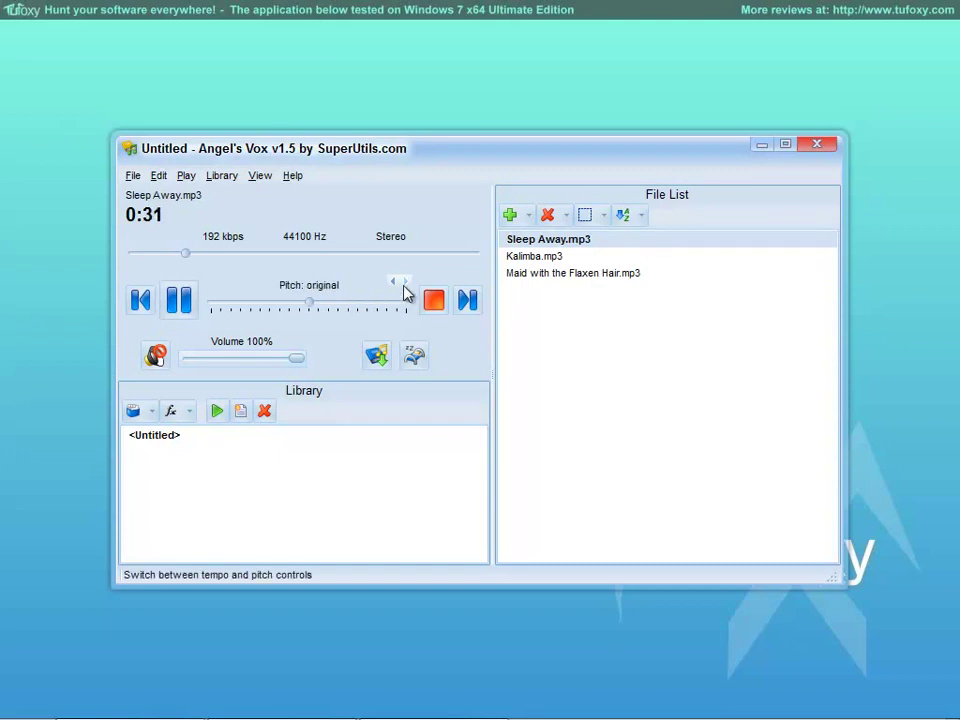
left_click_drag(315, 309, 352, 308)
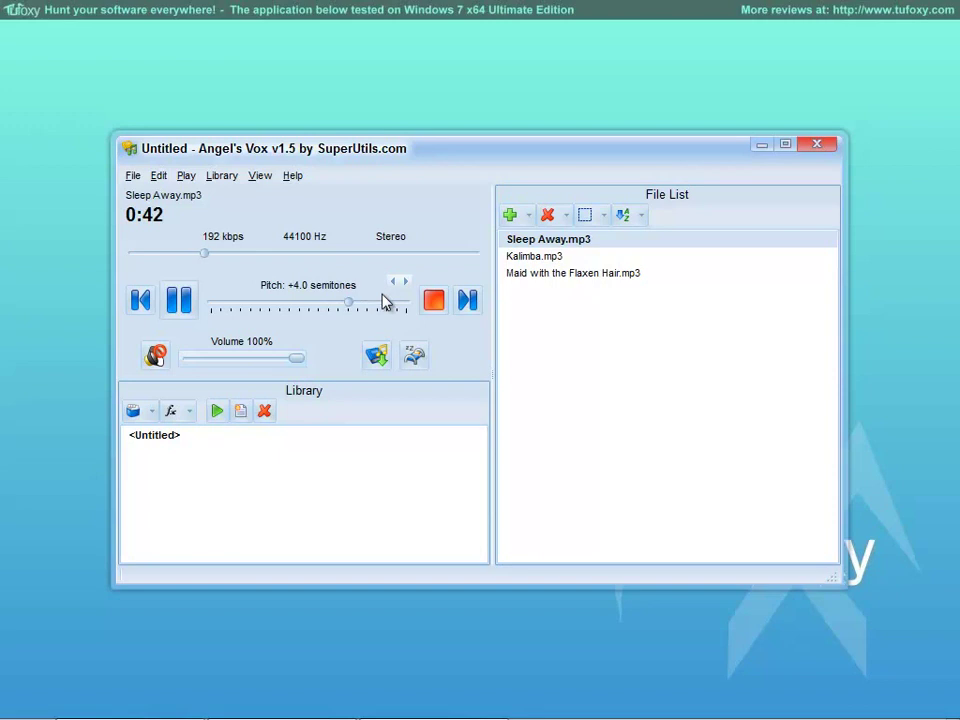
Try a playback rate of 2.00X brake, set it to about 1.02X speed up, and return to the pitch control
left_click(394, 282)
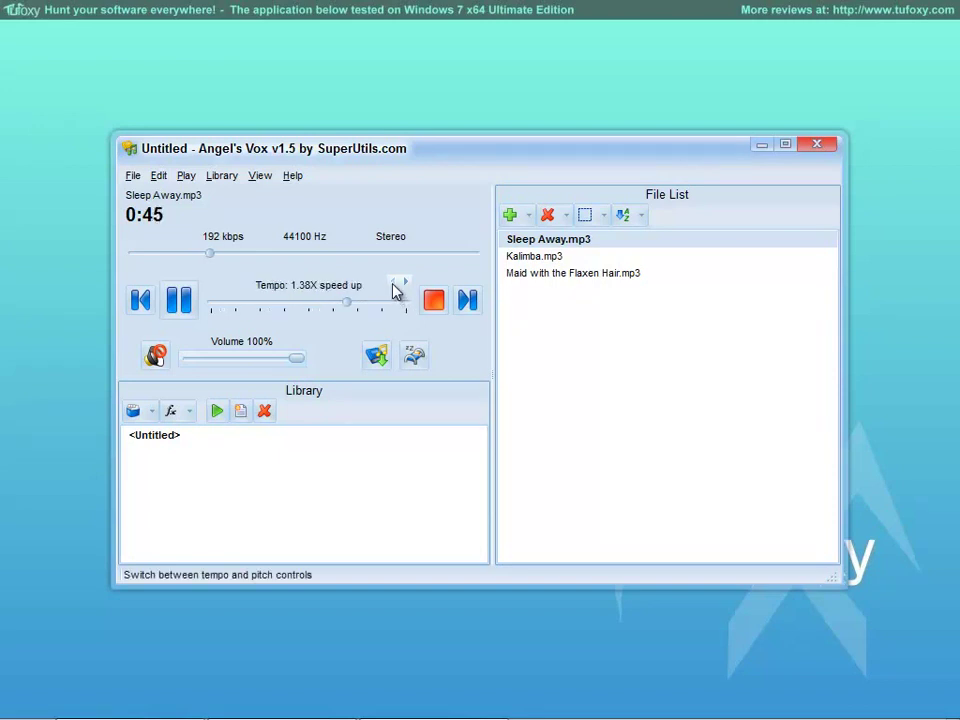
left_click(394, 283)
left_click(394, 283)
left_click(405, 283)
left_click_drag(312, 305, 260, 310)
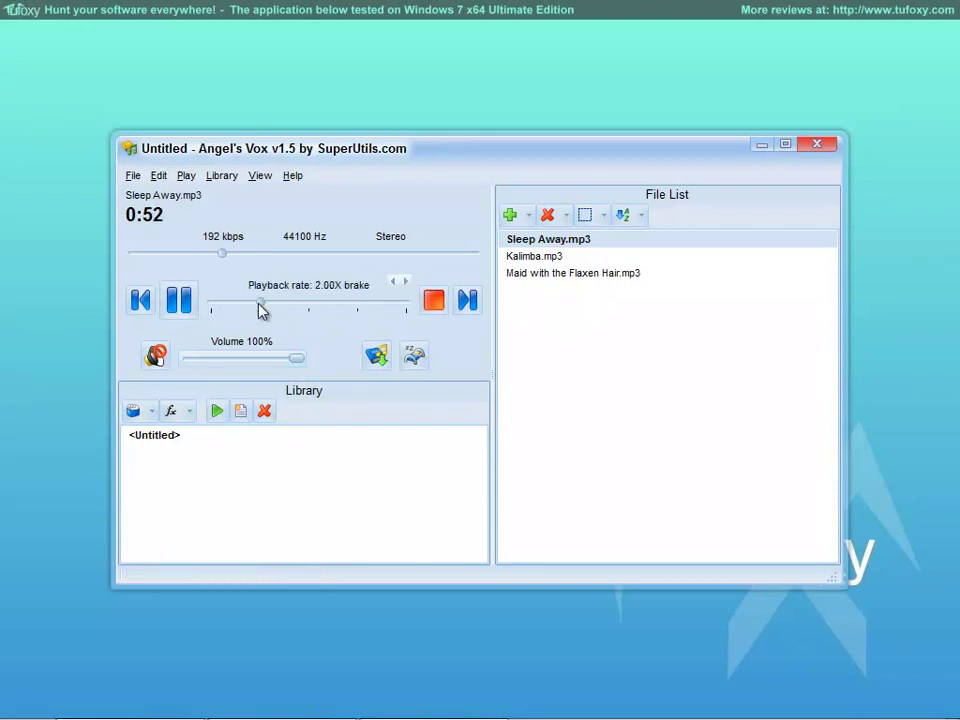
left_click_drag(259, 310, 310, 307)
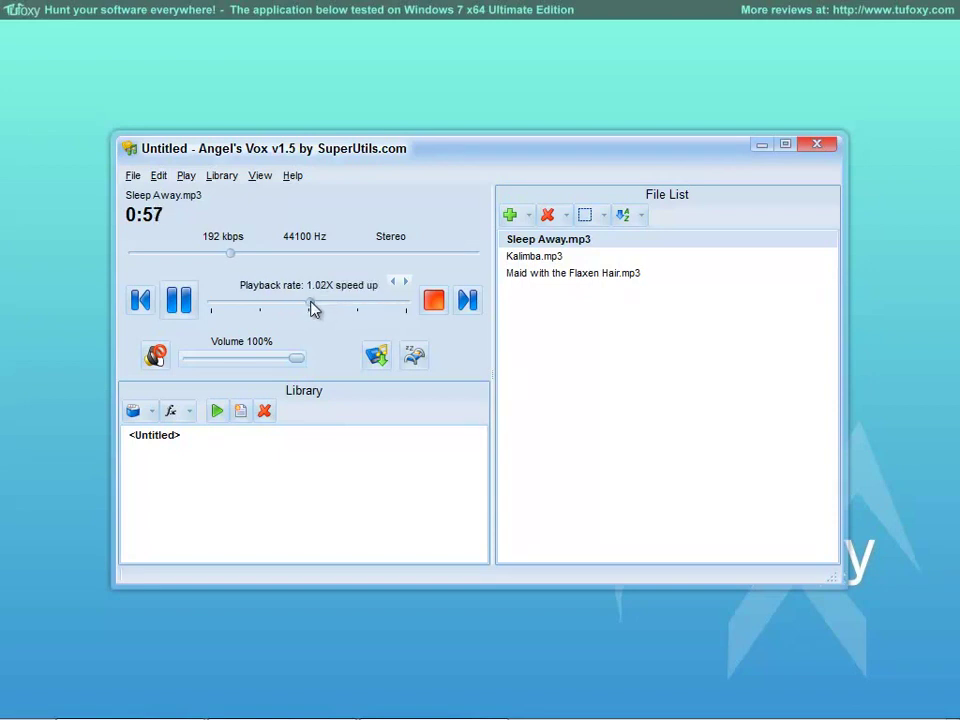
left_click(403, 289)
left_click(404, 289)
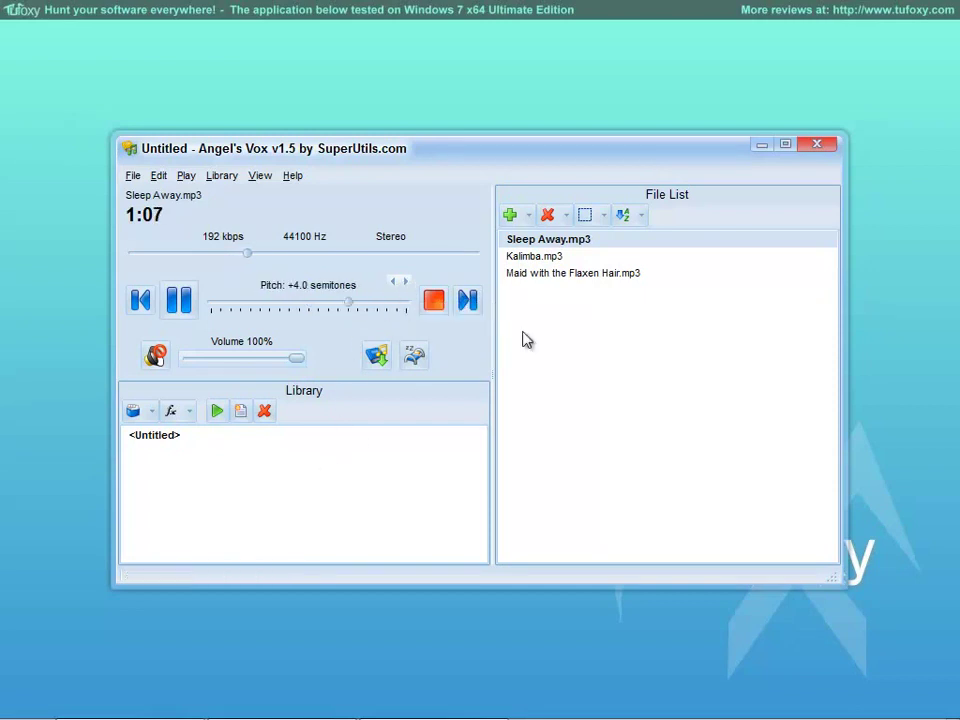
Review the library's add and import options without using them, and create a new audiobook
left_click(153, 440)
left_click(148, 414)
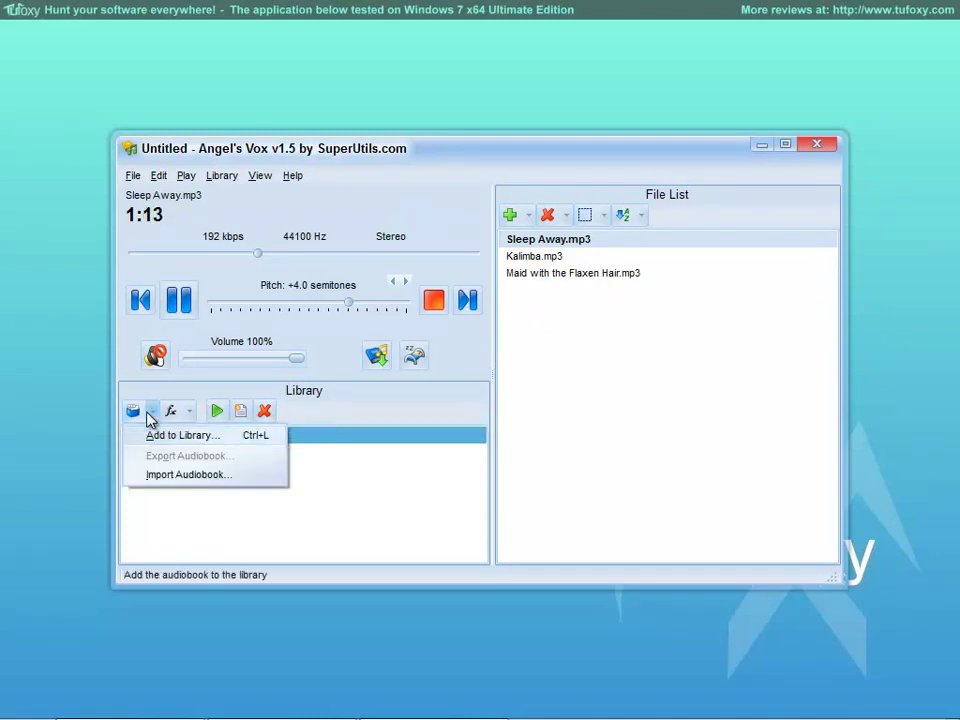
left_click(311, 443)
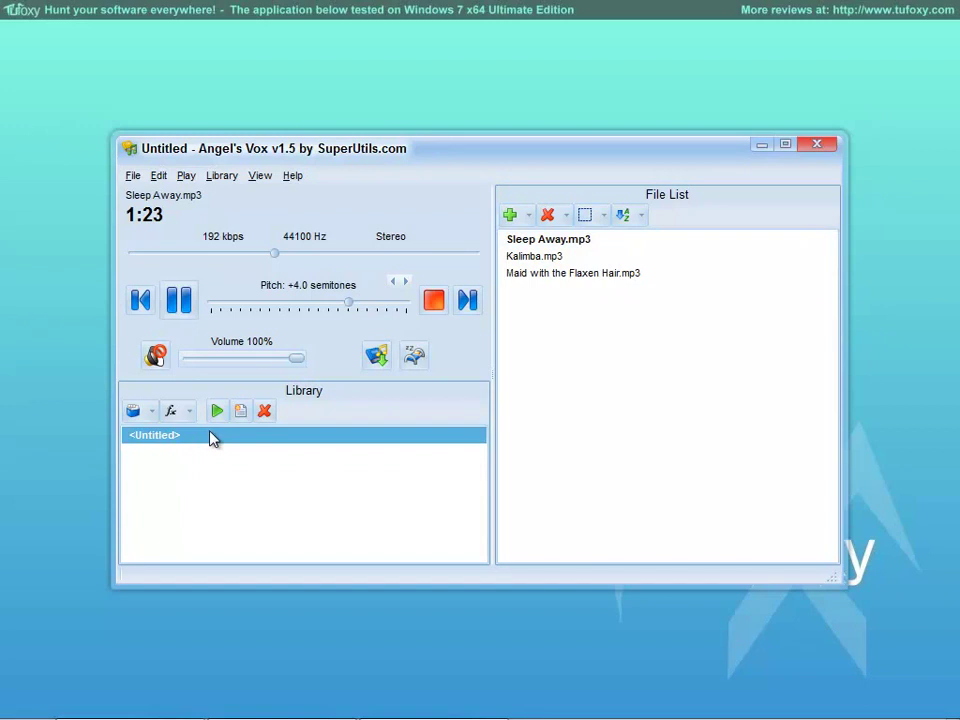
left_click(240, 412)
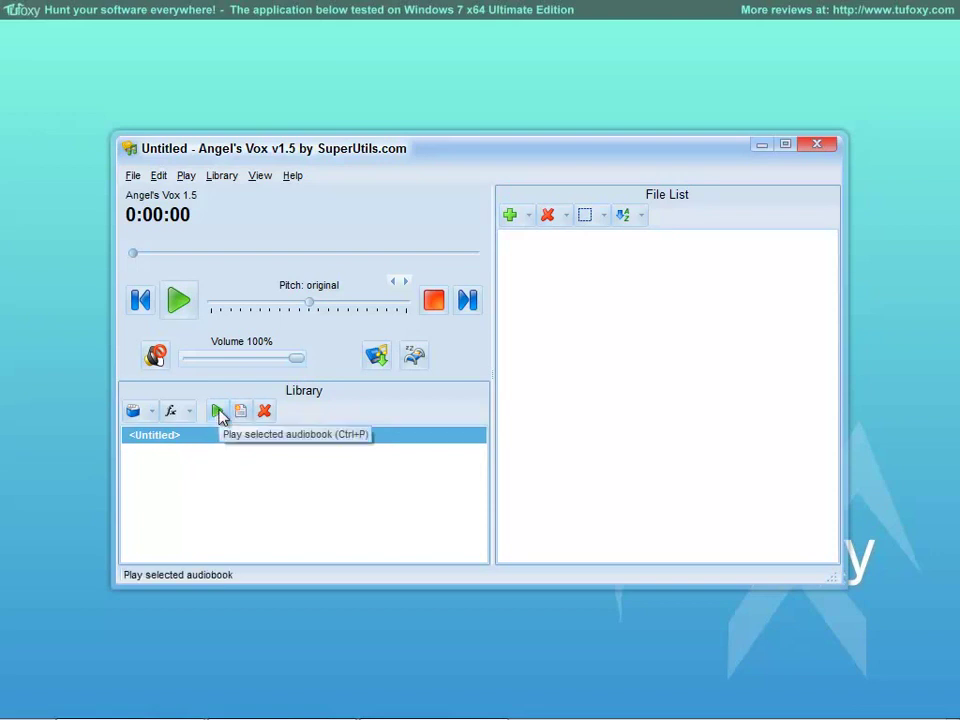
Review the library's miscellaneous options without applying them, and delete the <Untitled> audiobook from the library
left_click(178, 416)
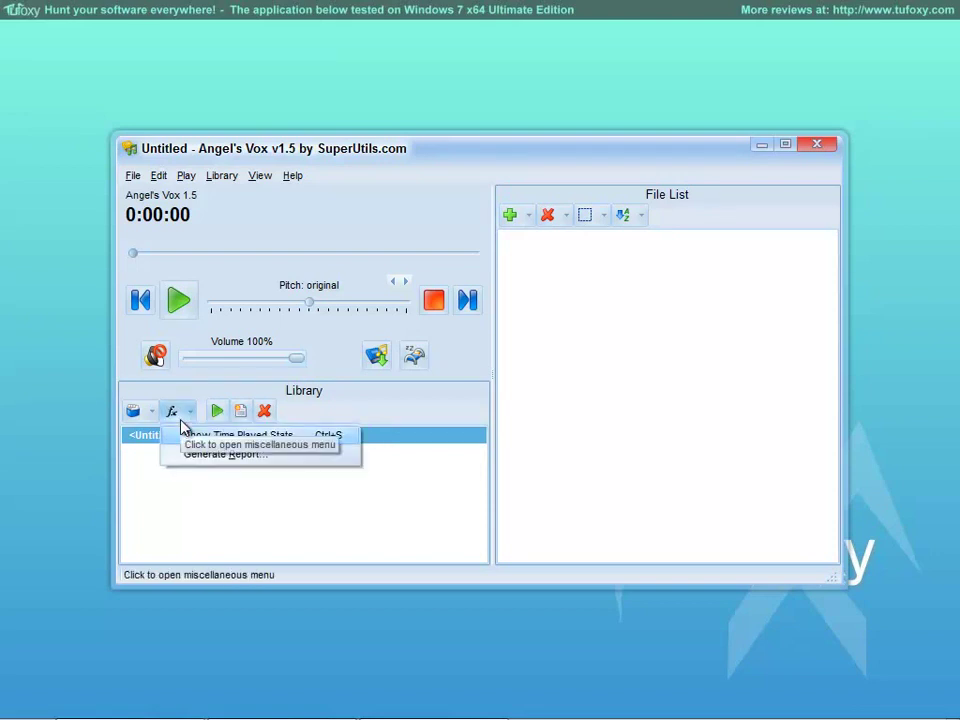
left_click(152, 418)
left_click(319, 461)
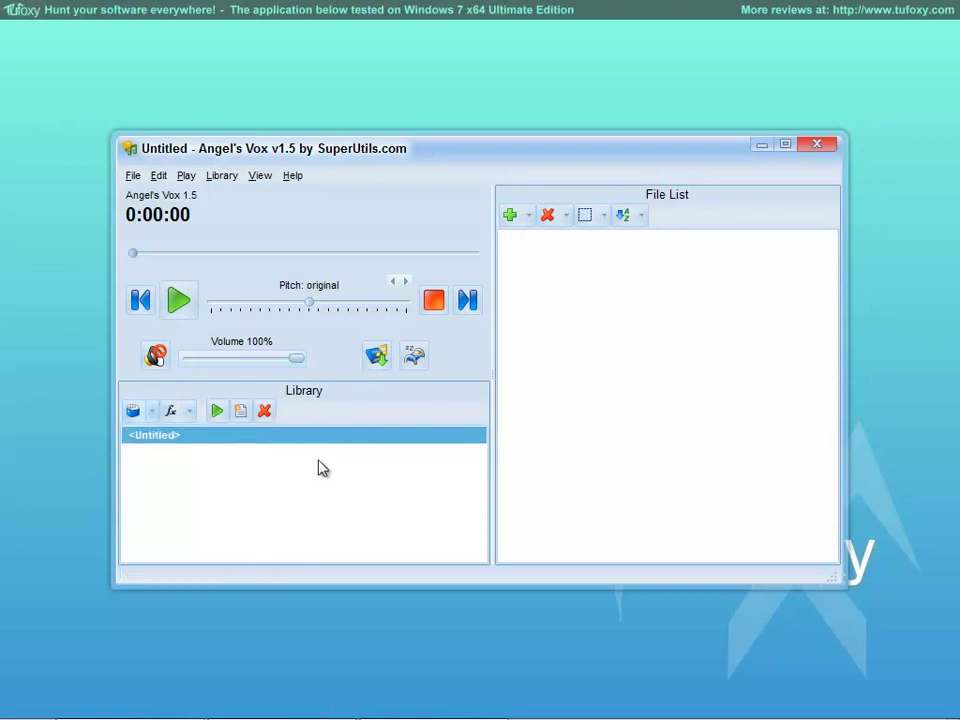
left_click(266, 412)
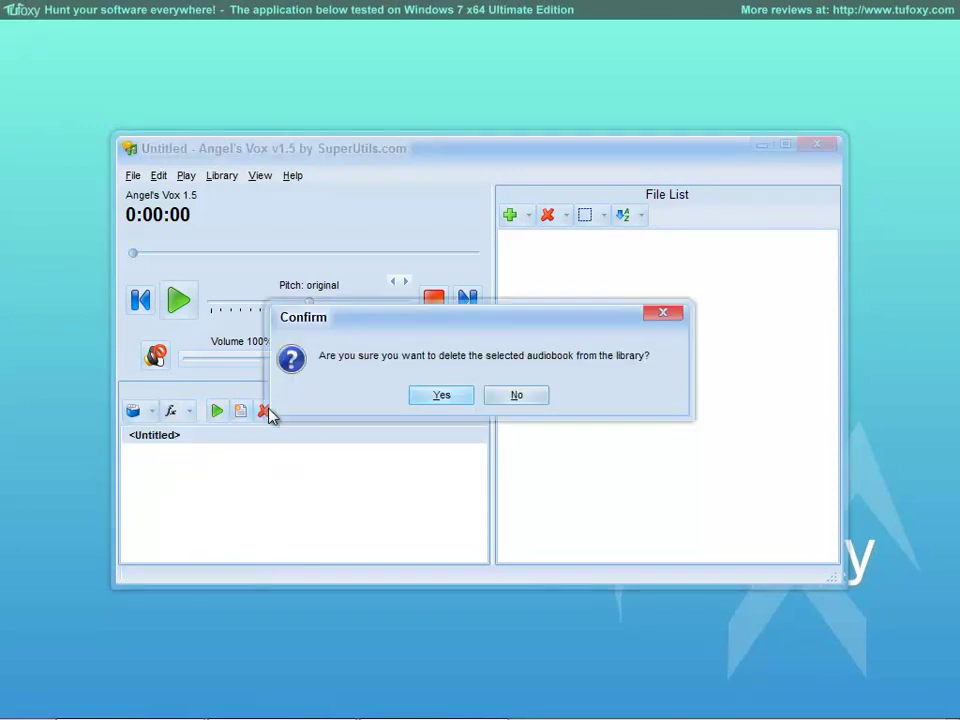
left_click(442, 397)
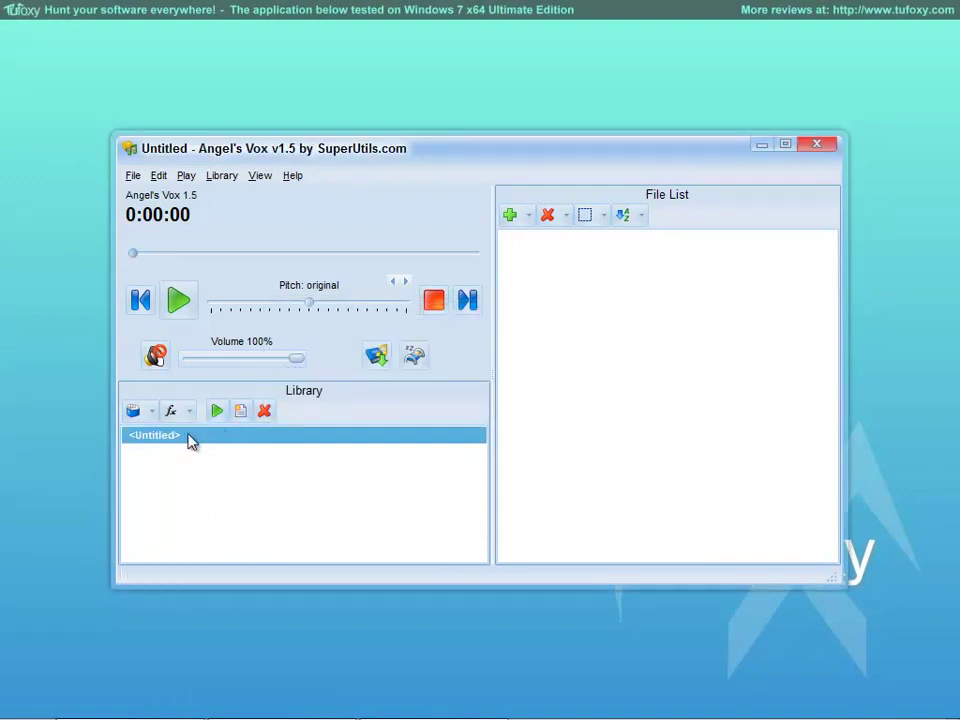
Add Kalimba.mp3, Maid with the Flaxen Hair.mp3 and Sleep Away.mp3 to the current audiobook and play it
left_click(521, 219)
left_click(388, 238)
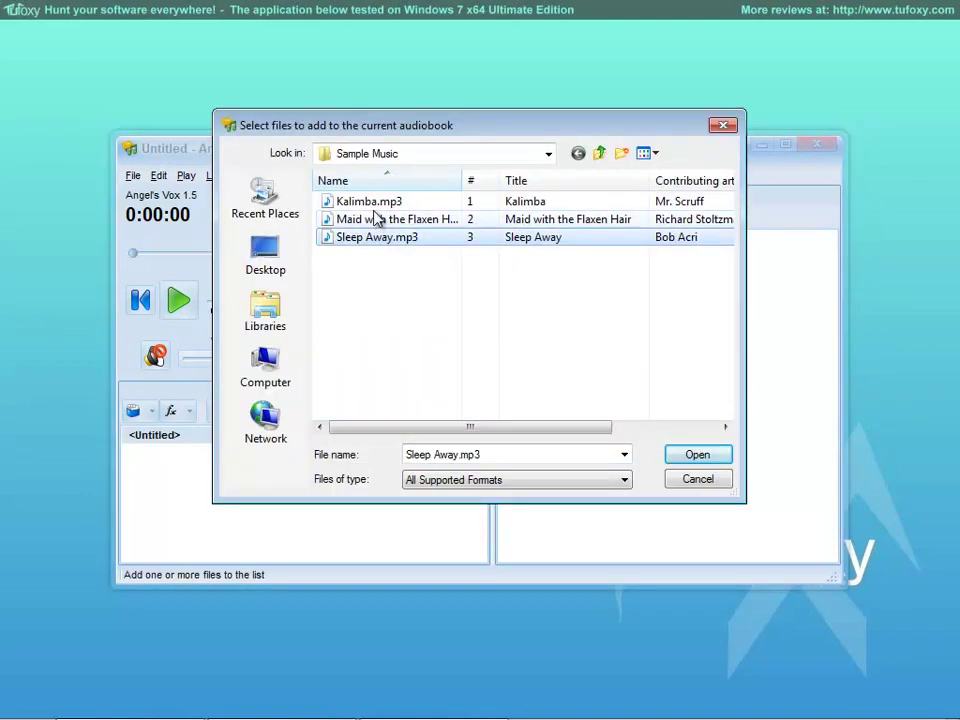
left_click(370, 201, "shift")
left_click(690, 454)
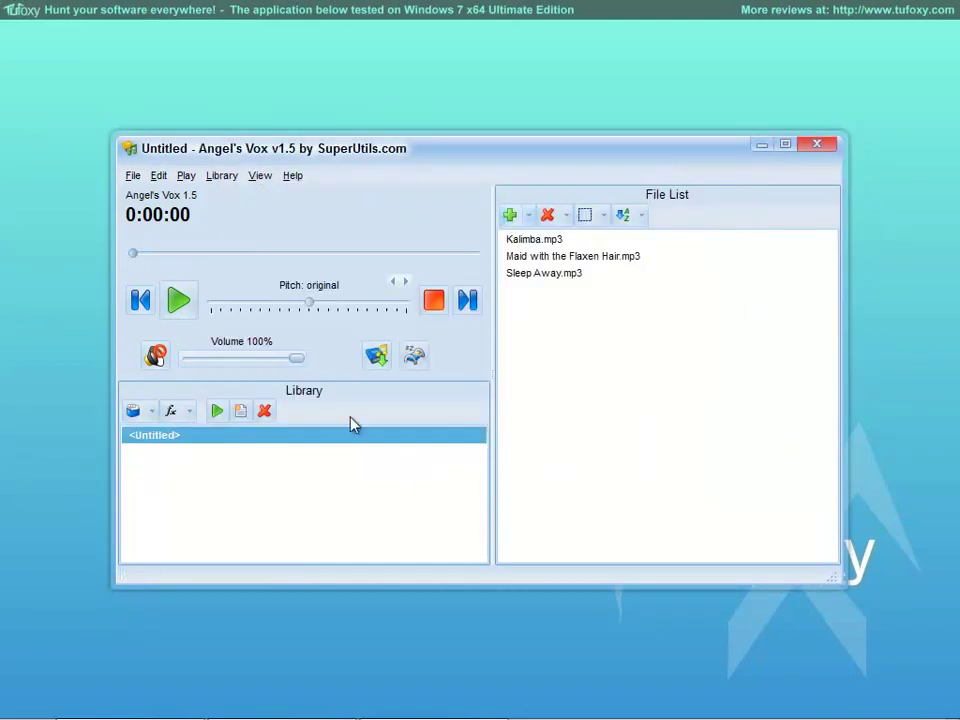
double_click(150, 438)
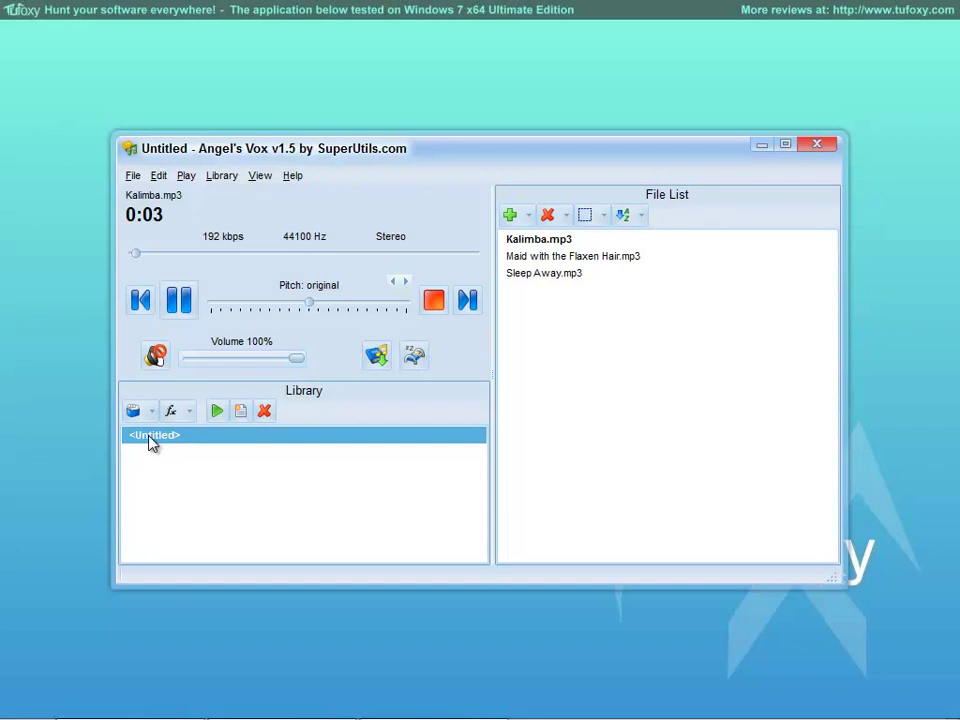
Add the current audiobook to the library under the name Tufoxy AudioBook and select it there
left_click(154, 417)
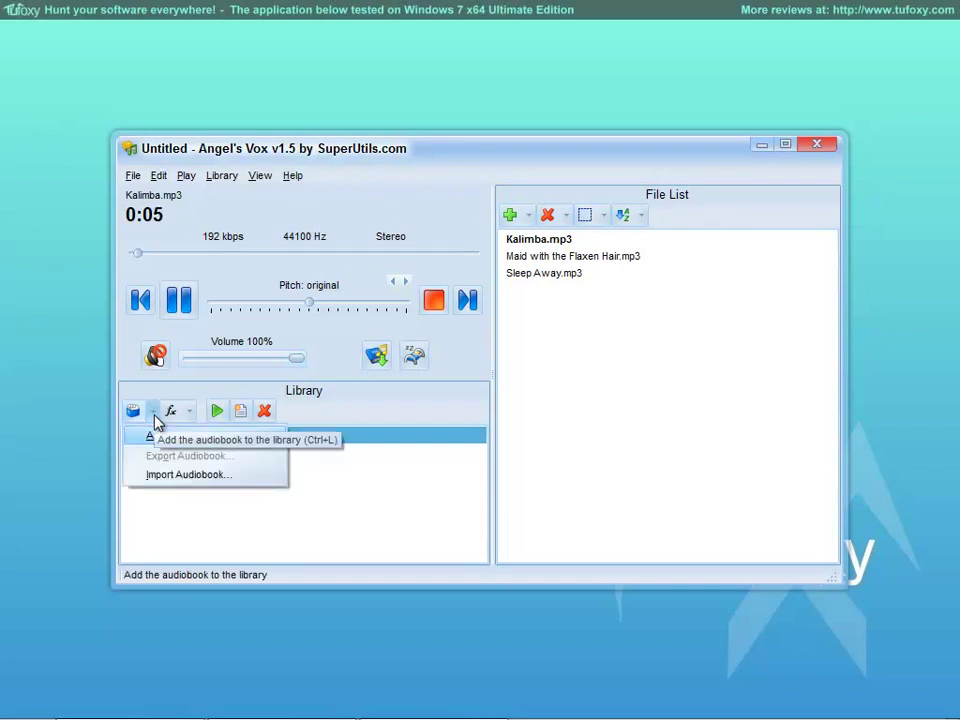
left_click(150, 440)
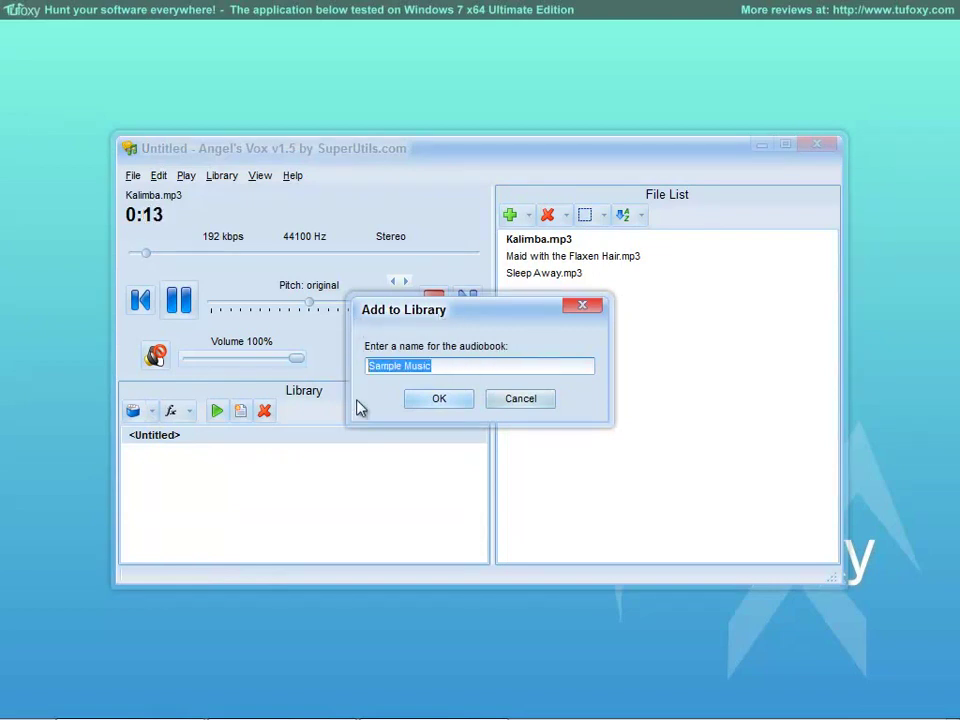
type("Tufo")
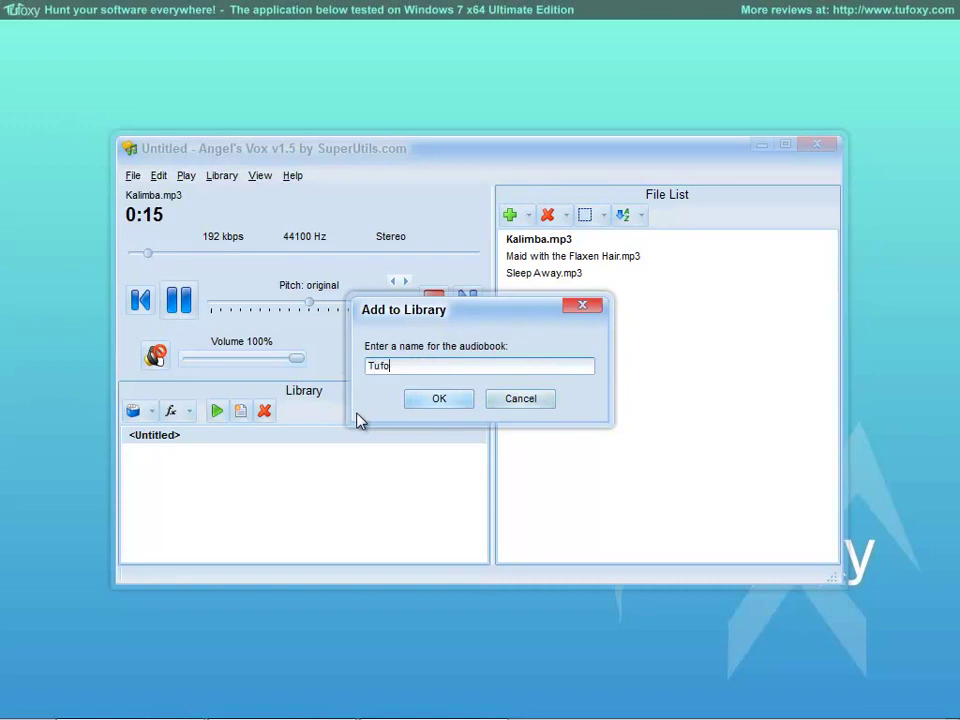
type("xy AudioBook")
left_click(428, 405)
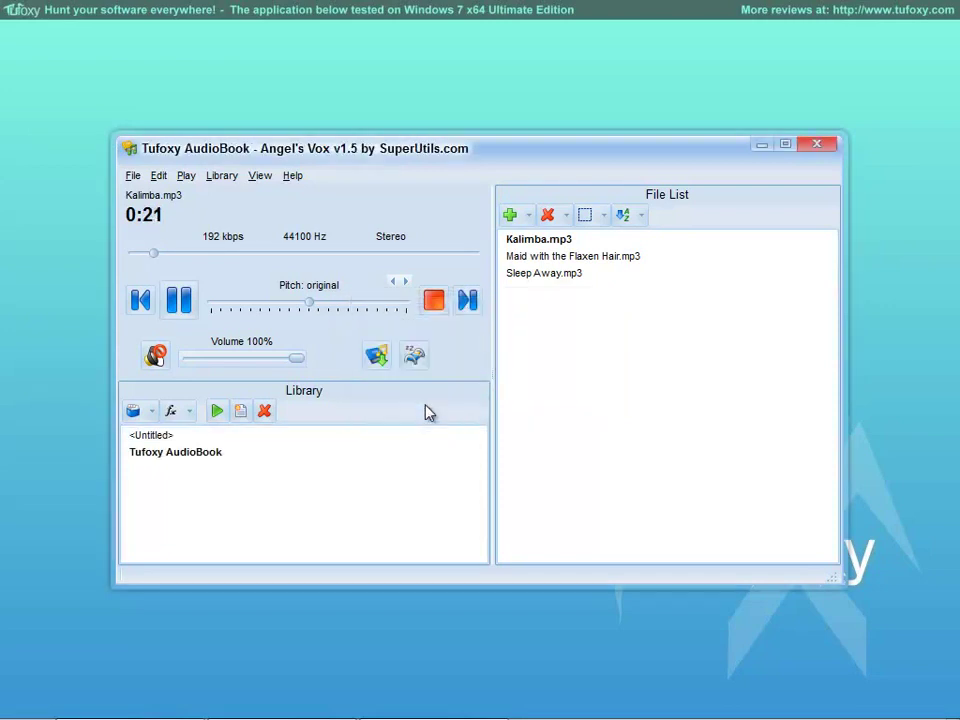
left_click(195, 456)
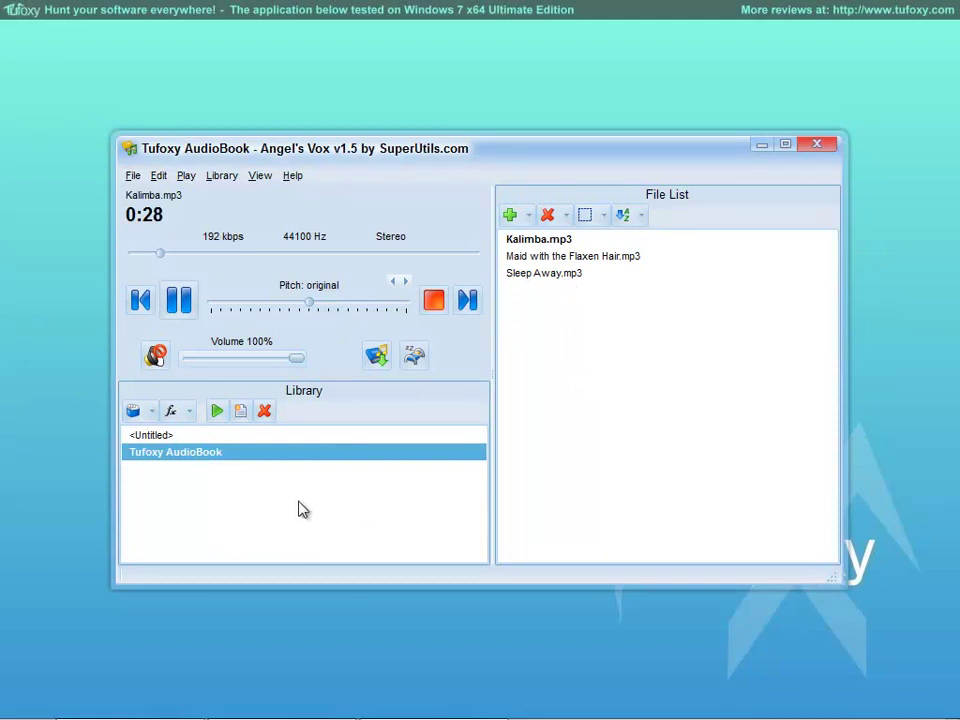
Turn on Count-down Mode for the playback time and play Maid with the Flaxen Hair.mp3
left_click(259, 176)
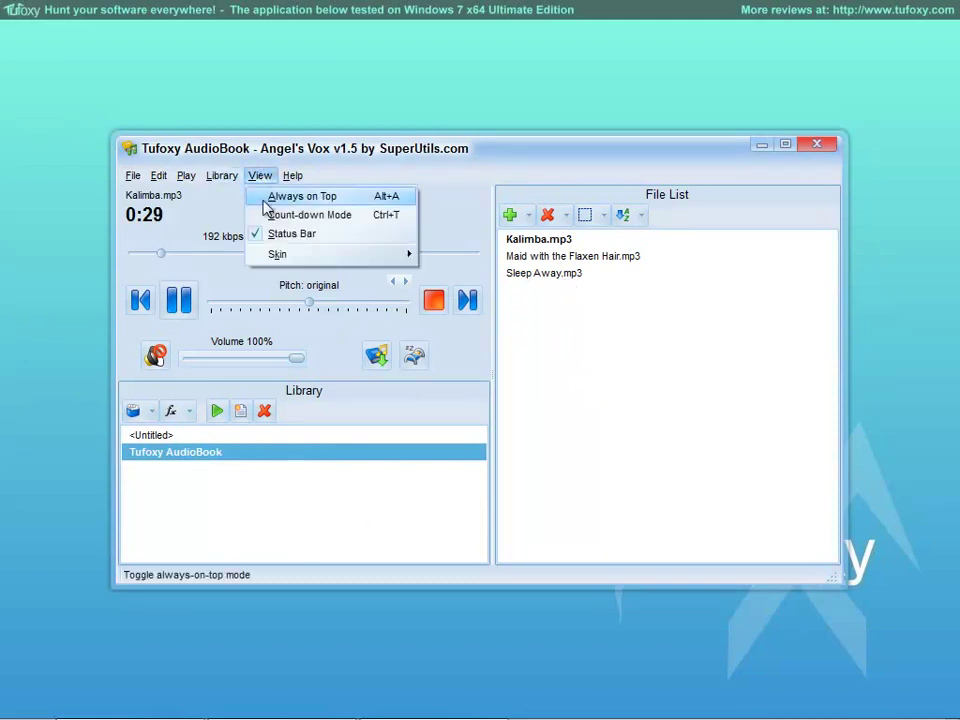
left_click(280, 215)
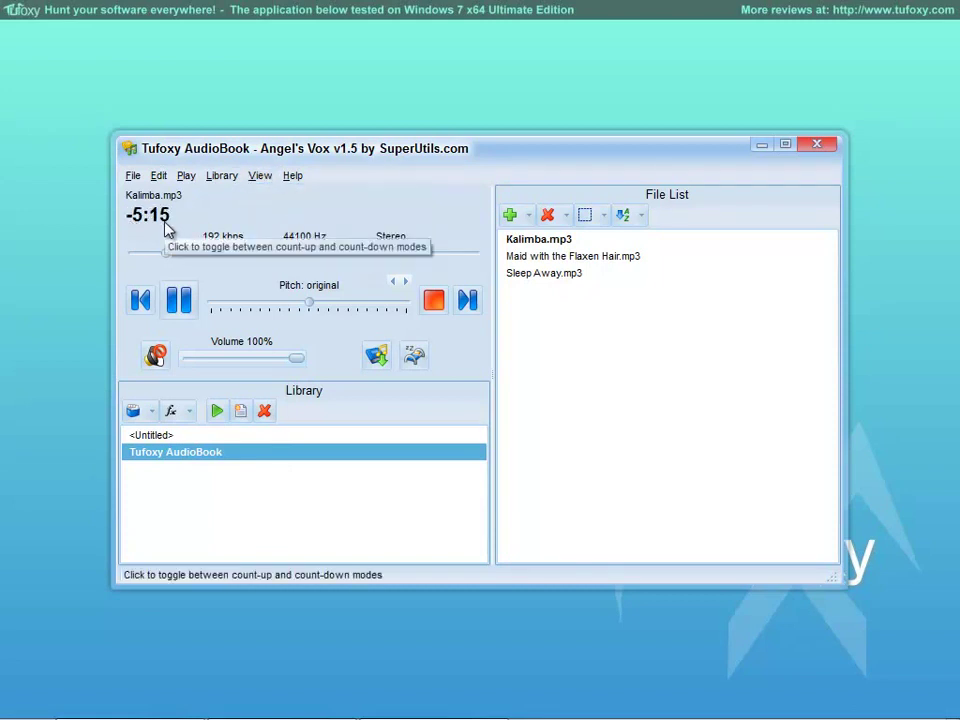
double_click(512, 258)
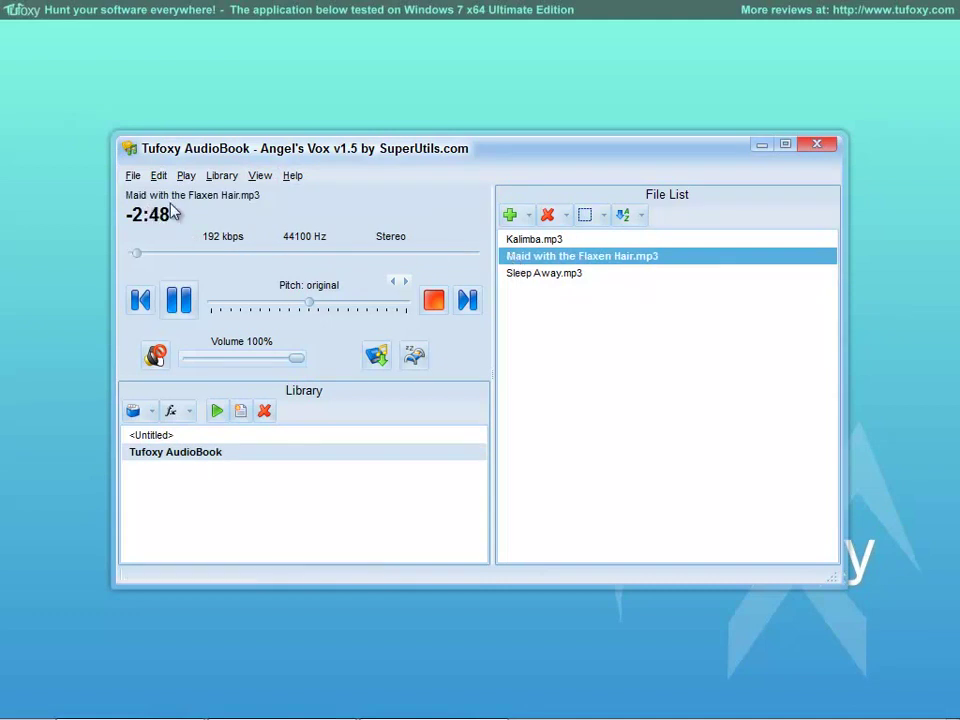
View the time played stats for the Tufoxy AudioBook, then close them
left_click(316, 496)
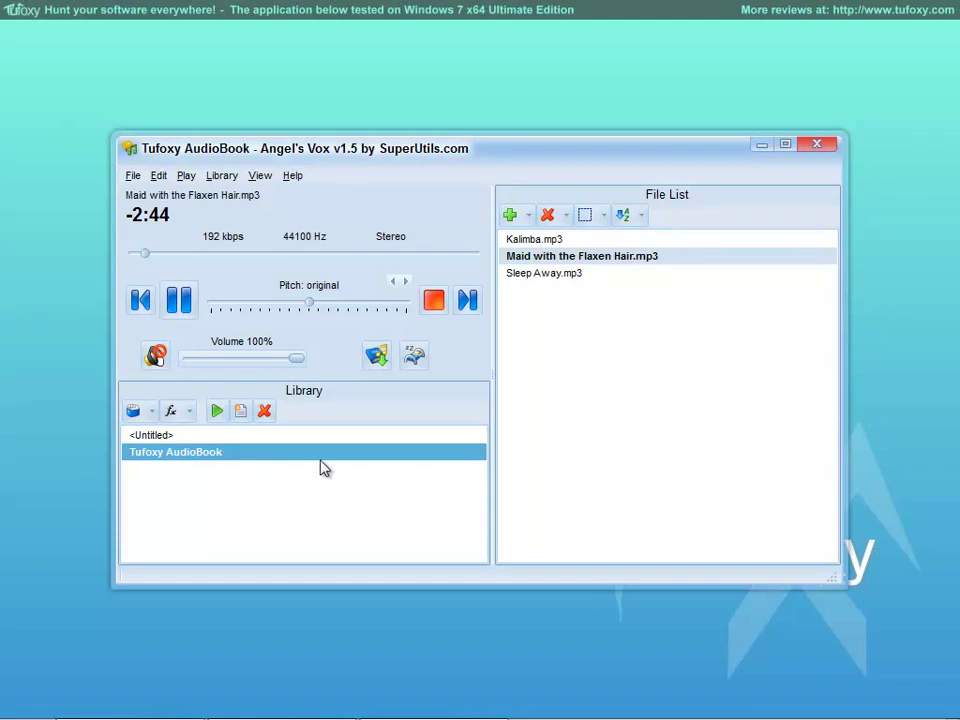
left_click(293, 176)
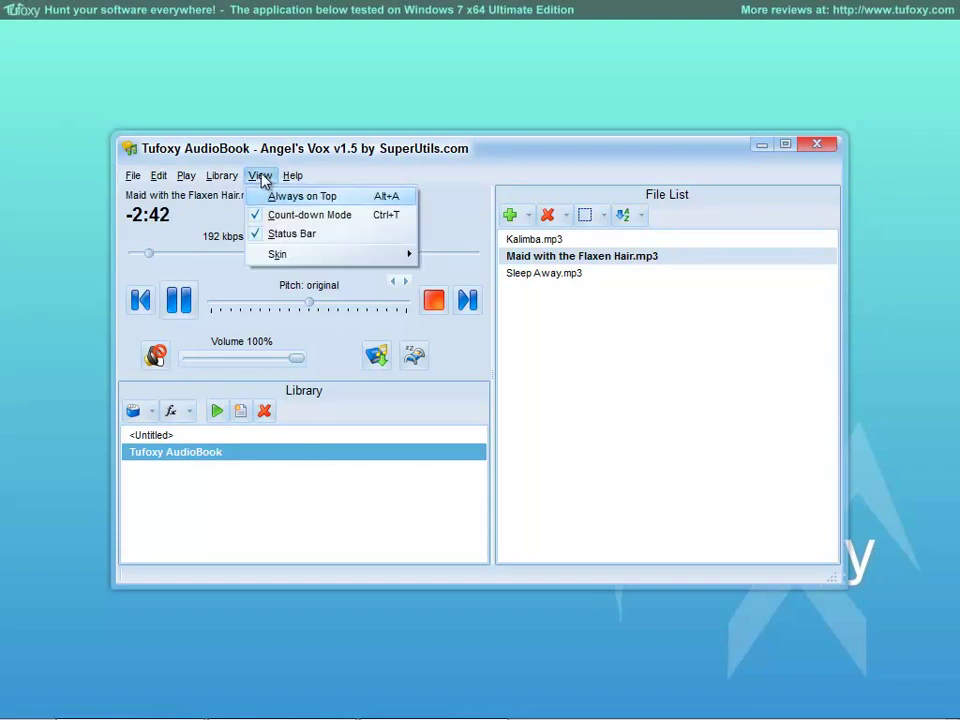
mouse_move(222, 177)
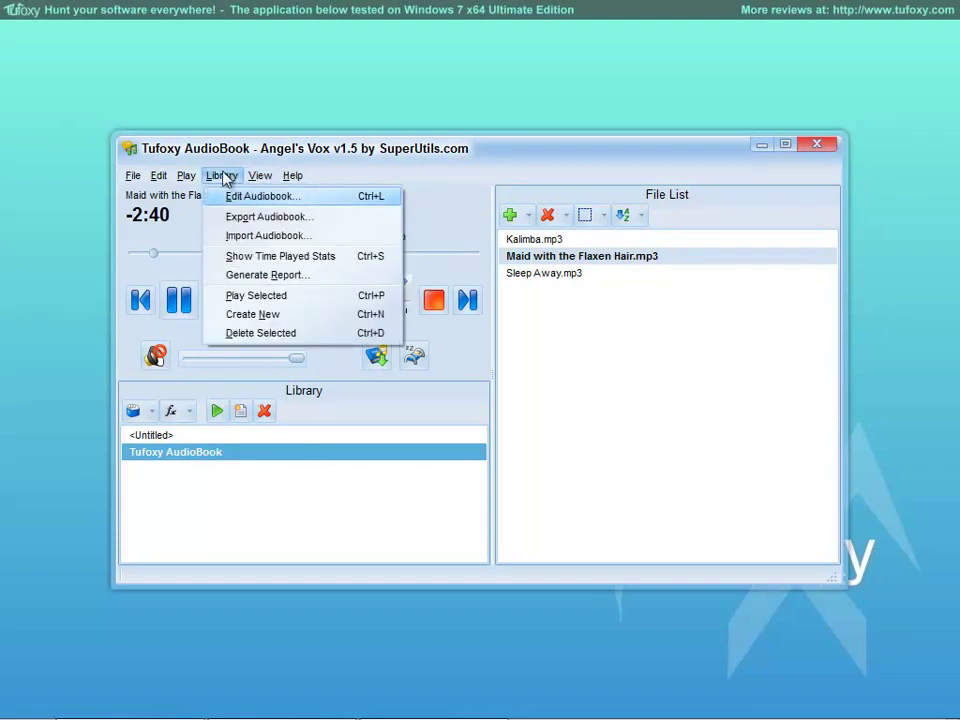
left_click(237, 258)
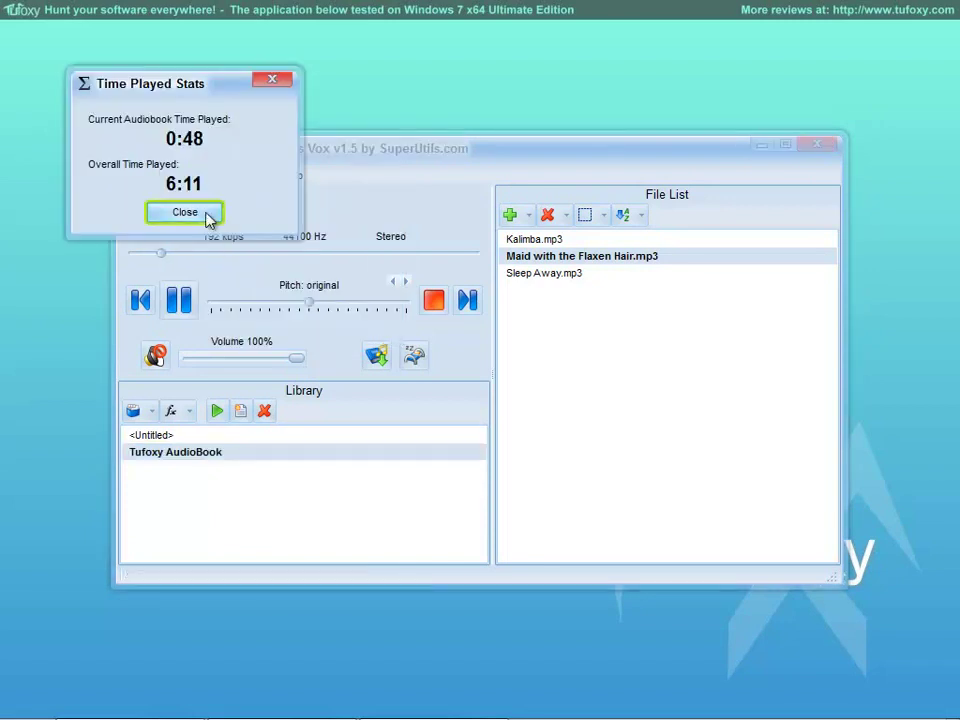
left_click(208, 215)
Export the Tufoxy AudioBook to the desktop as an audiobook playlist (*.abook) named Test
left_click(258, 180)
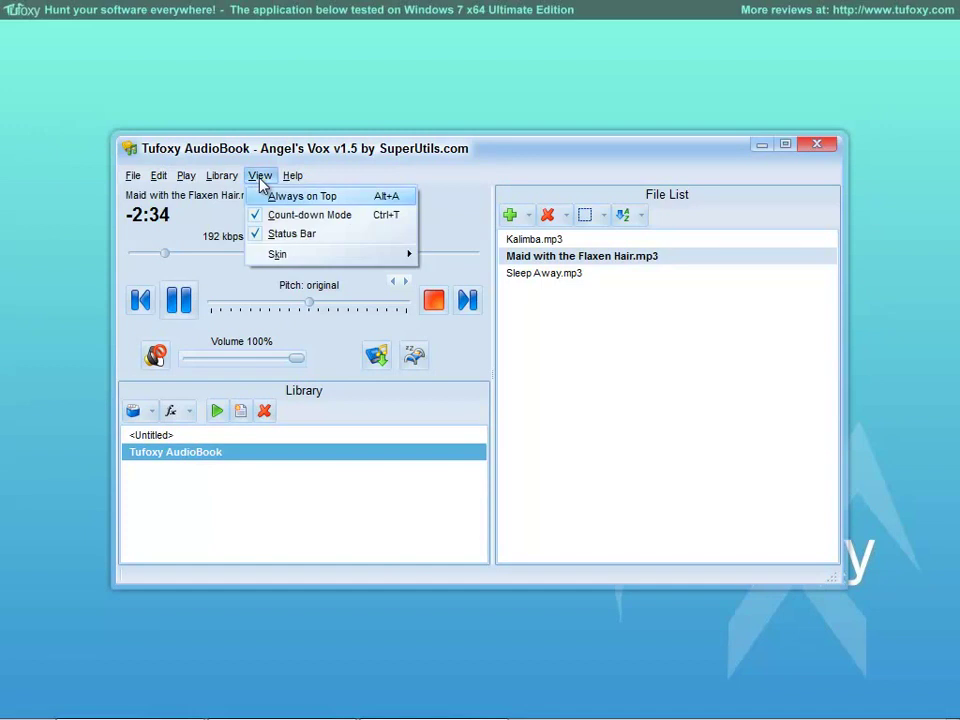
mouse_move(236, 180)
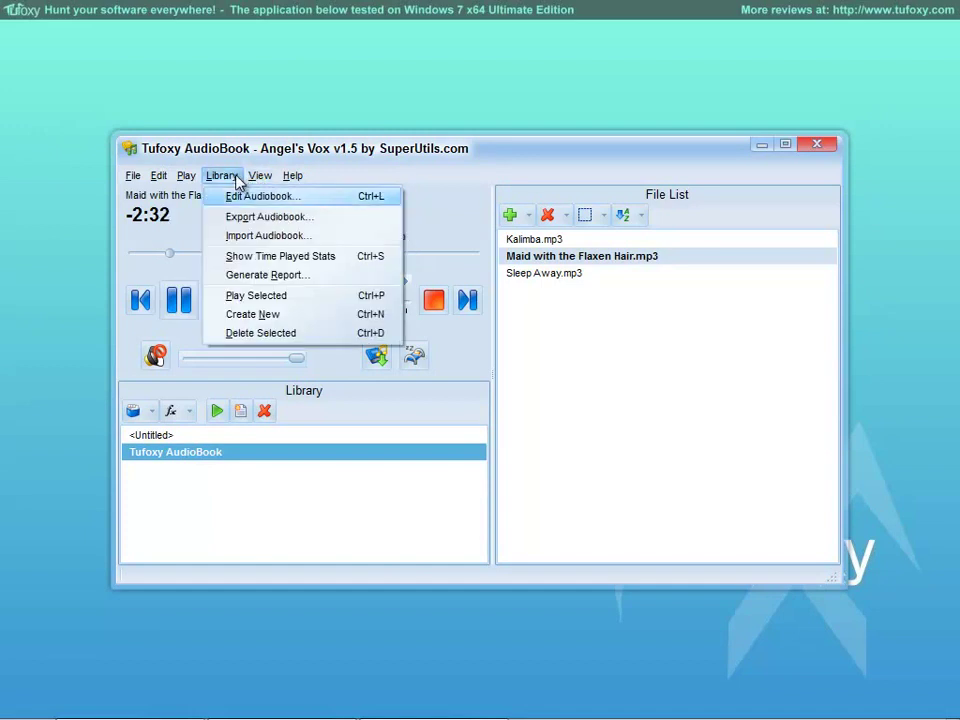
left_click(270, 218)
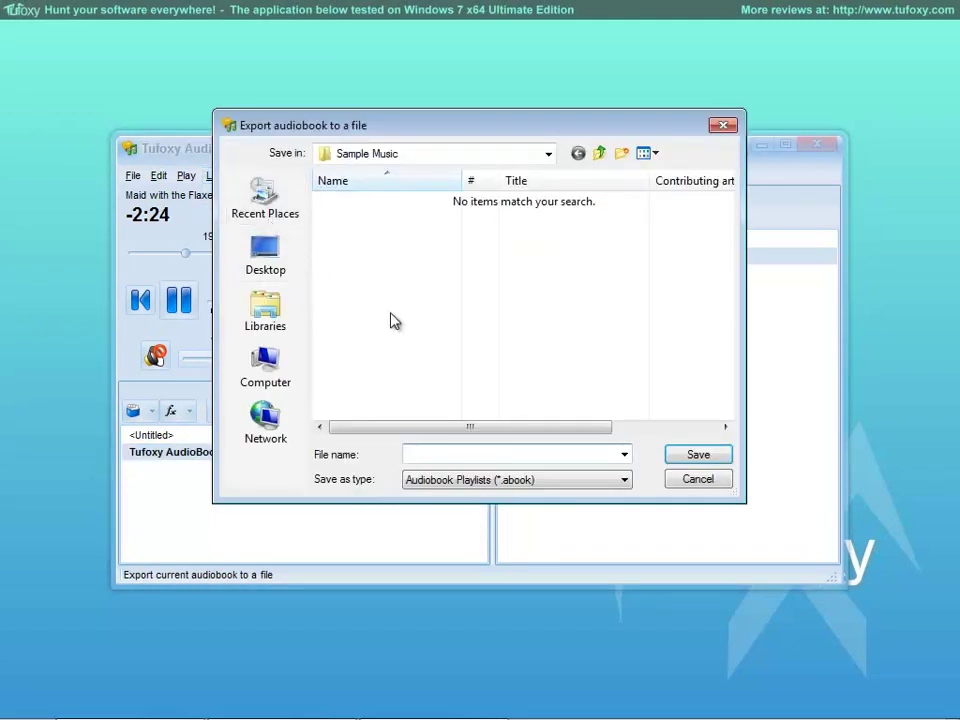
left_click(274, 268)
left_click(472, 483)
left_click(484, 484)
left_click(462, 456)
type("Test")
left_click(696, 460)
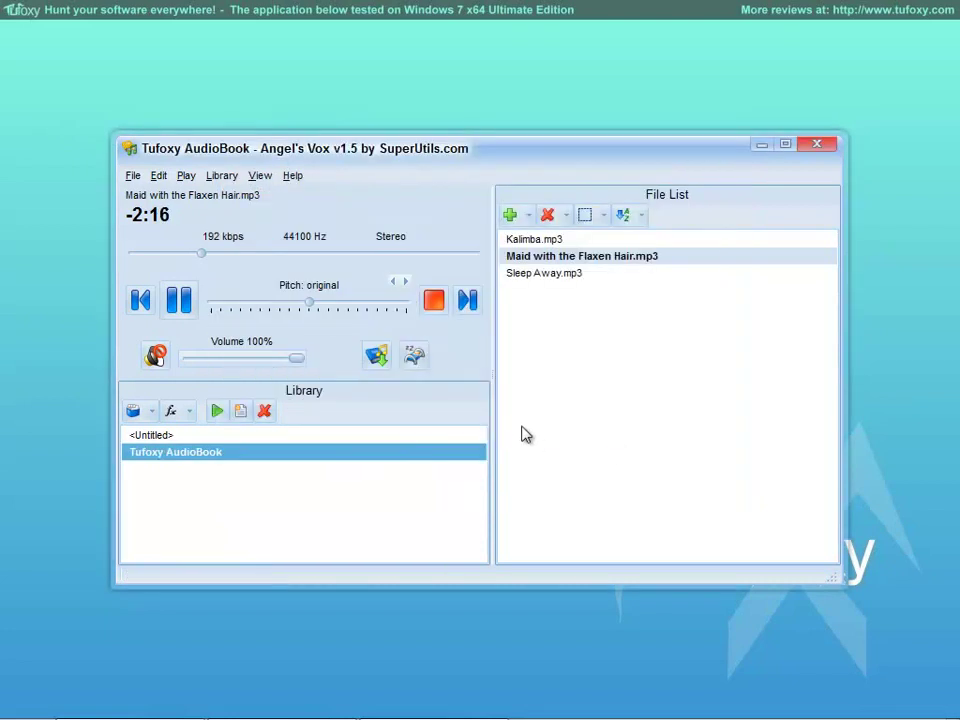
Move the exported Test.abook file further down the desktop and close the audiobook player
left_click_drag(34, 50, 44, 170)
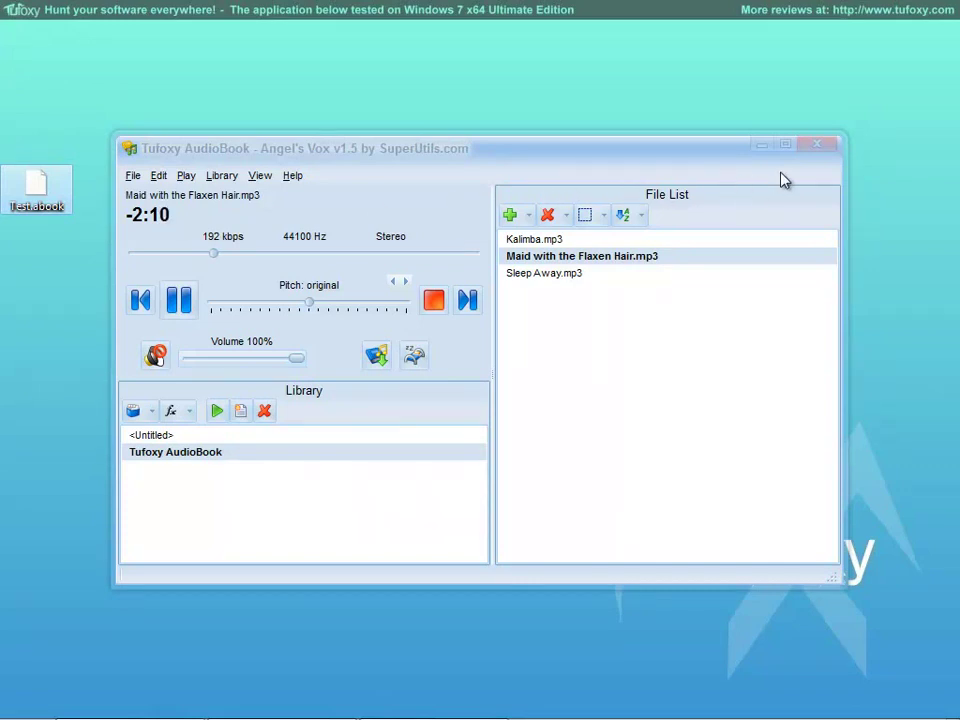
left_click(826, 148)
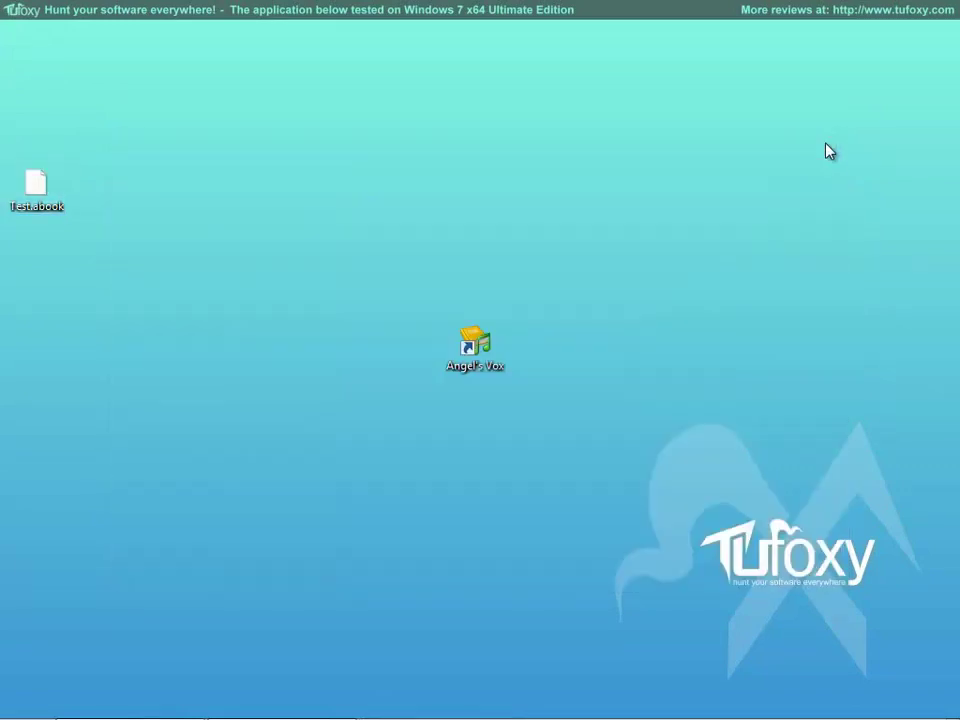